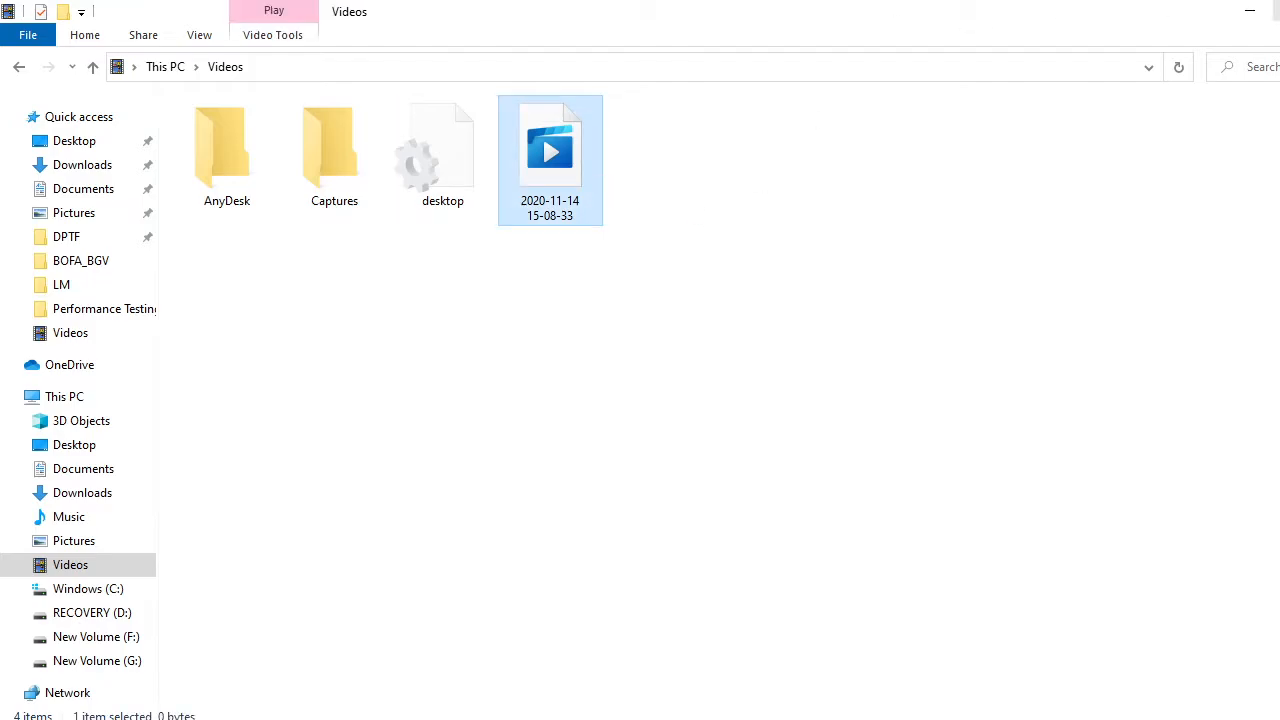
# Minimise the Videos folder window, then bring up OBS Studio and maximise its window
pyautogui.click(1250, 11)
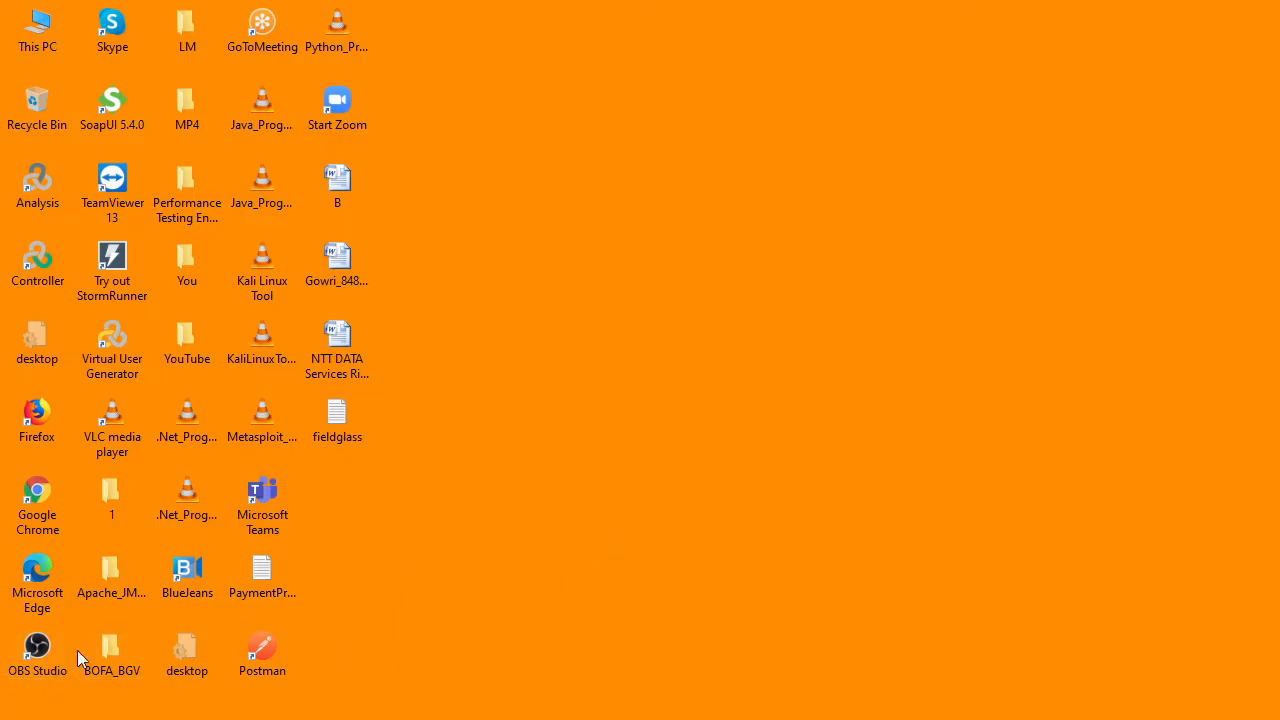
pyautogui.click(38, 662)
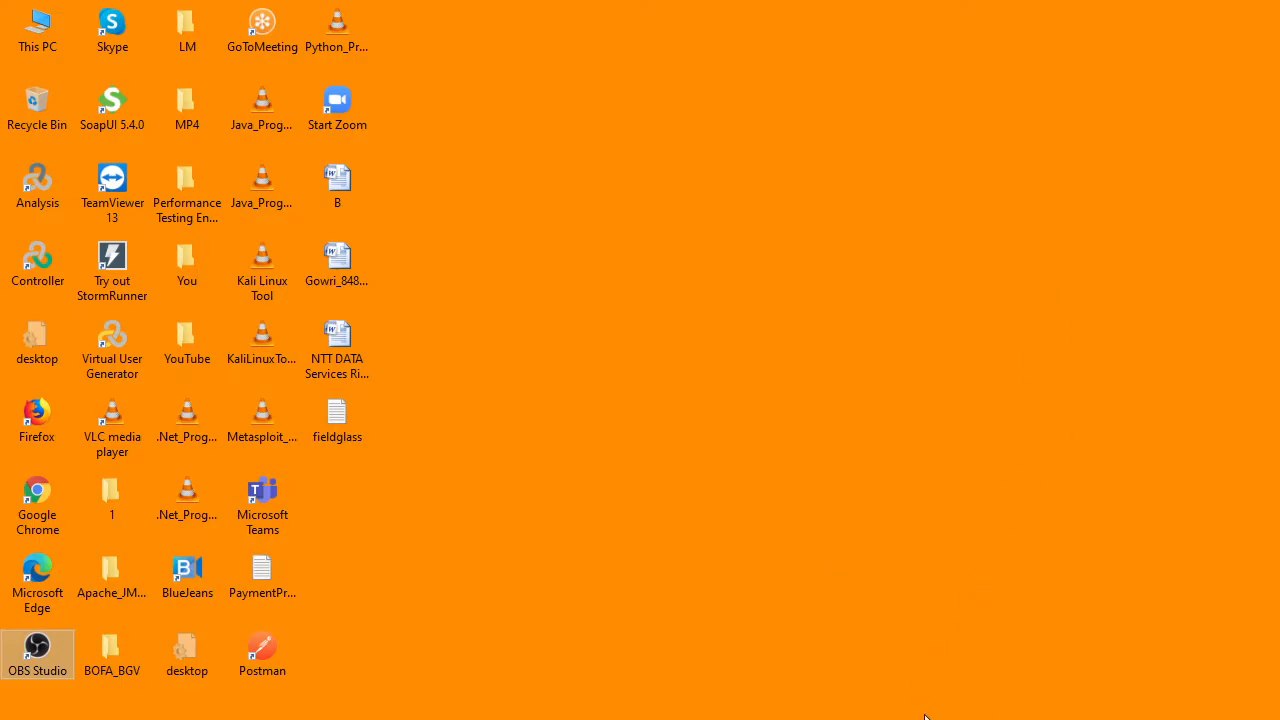
pyautogui.click(925, 655)
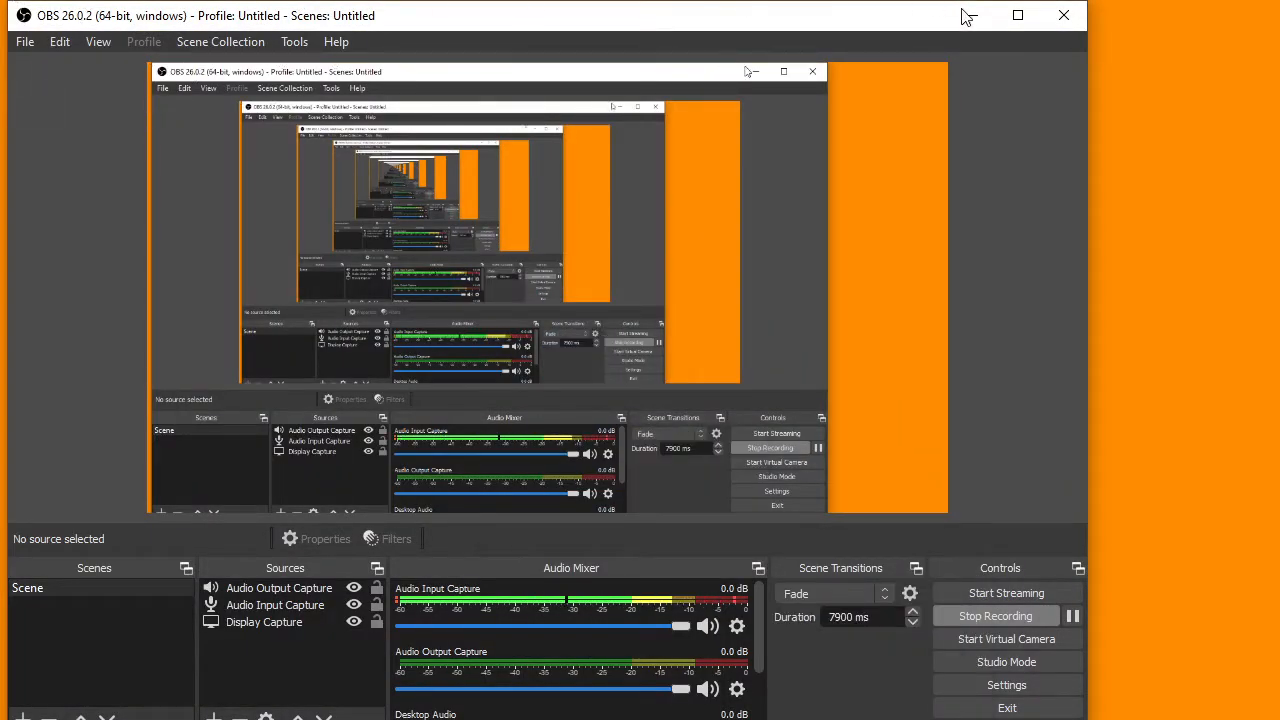
pyautogui.click(1011, 25)
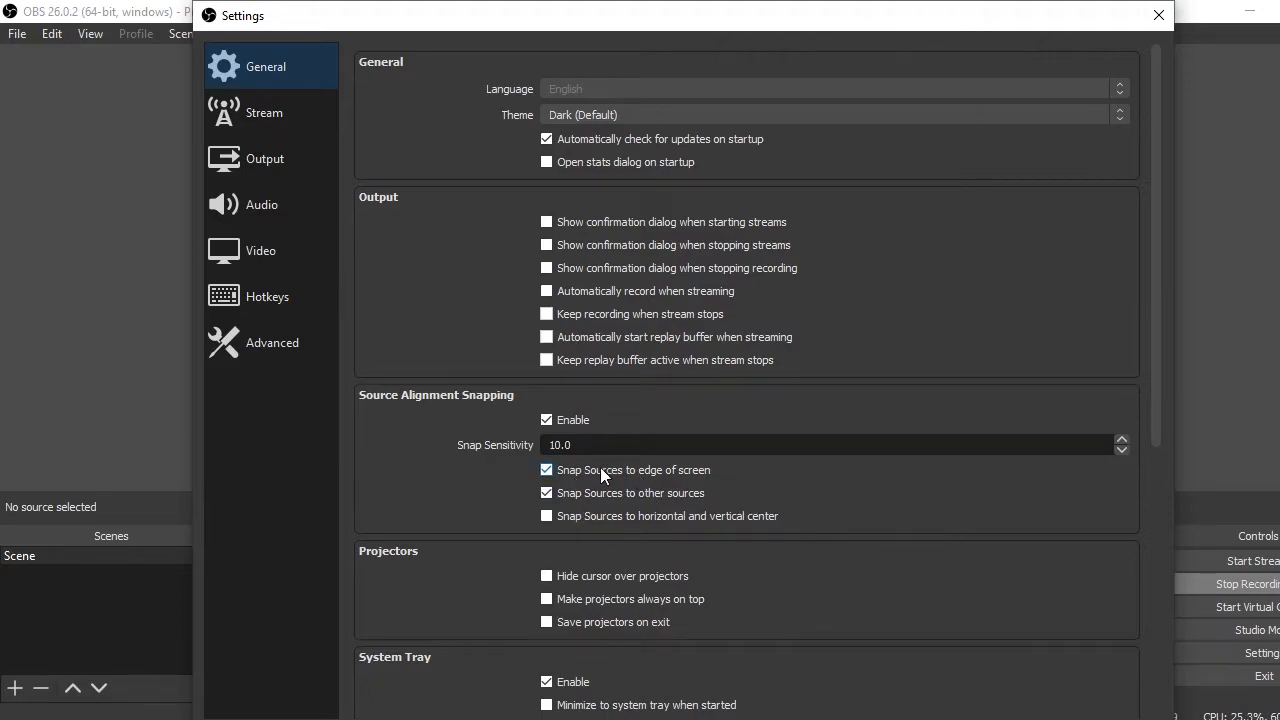
# Review the General settings, from output and source snapping through system tray, preview, studio mode and multiview
pyautogui.scroll(-2, 980, 502)
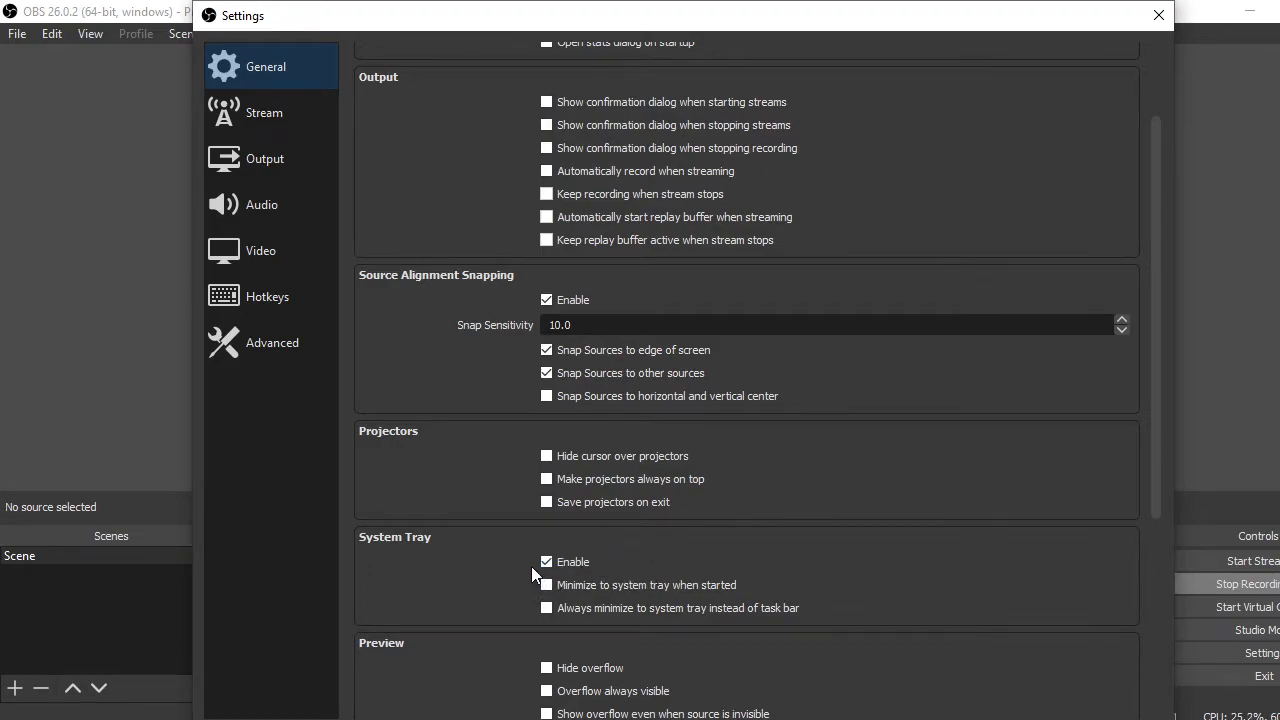
pyautogui.scroll(-5, 920, 572)
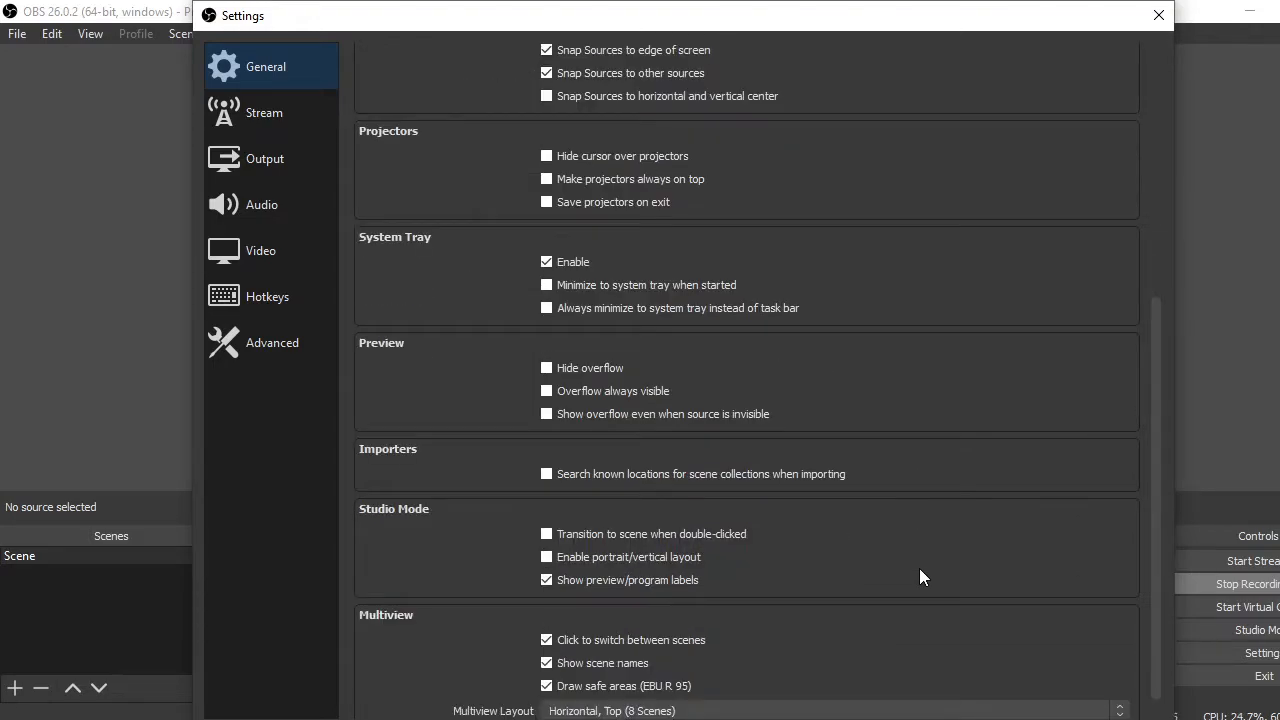
pyautogui.scroll(-1, 920, 577)
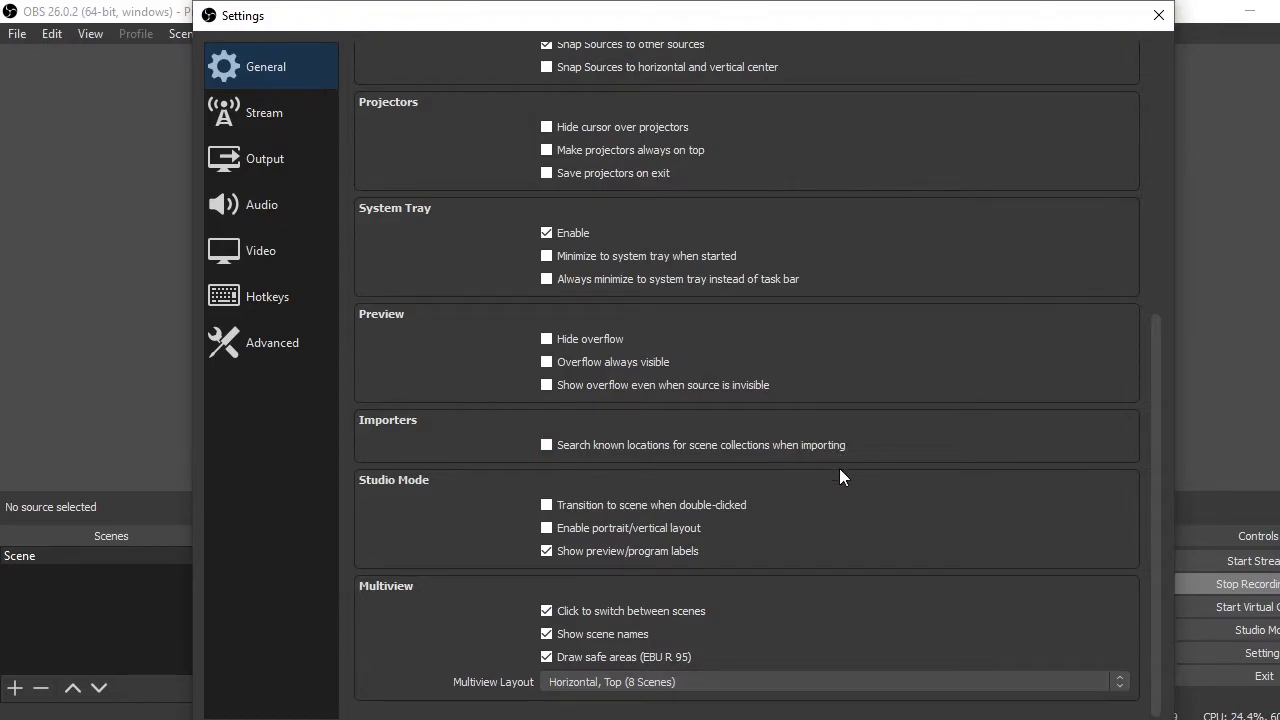
pyautogui.scroll(5, 841, 475)
pyautogui.scroll(3, 841, 484)
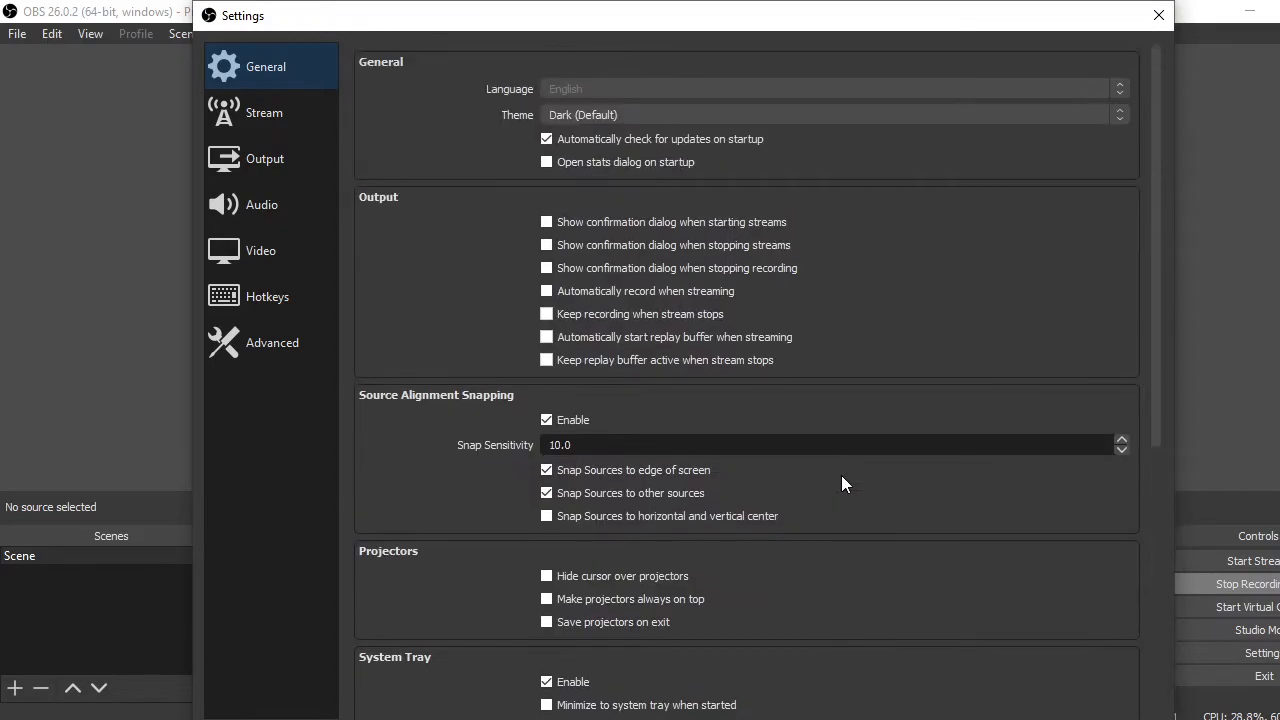
# Examine the Stream service settings and the Output settings for streaming, recording, audio tracks and replay buffer
pyautogui.click(258, 114)
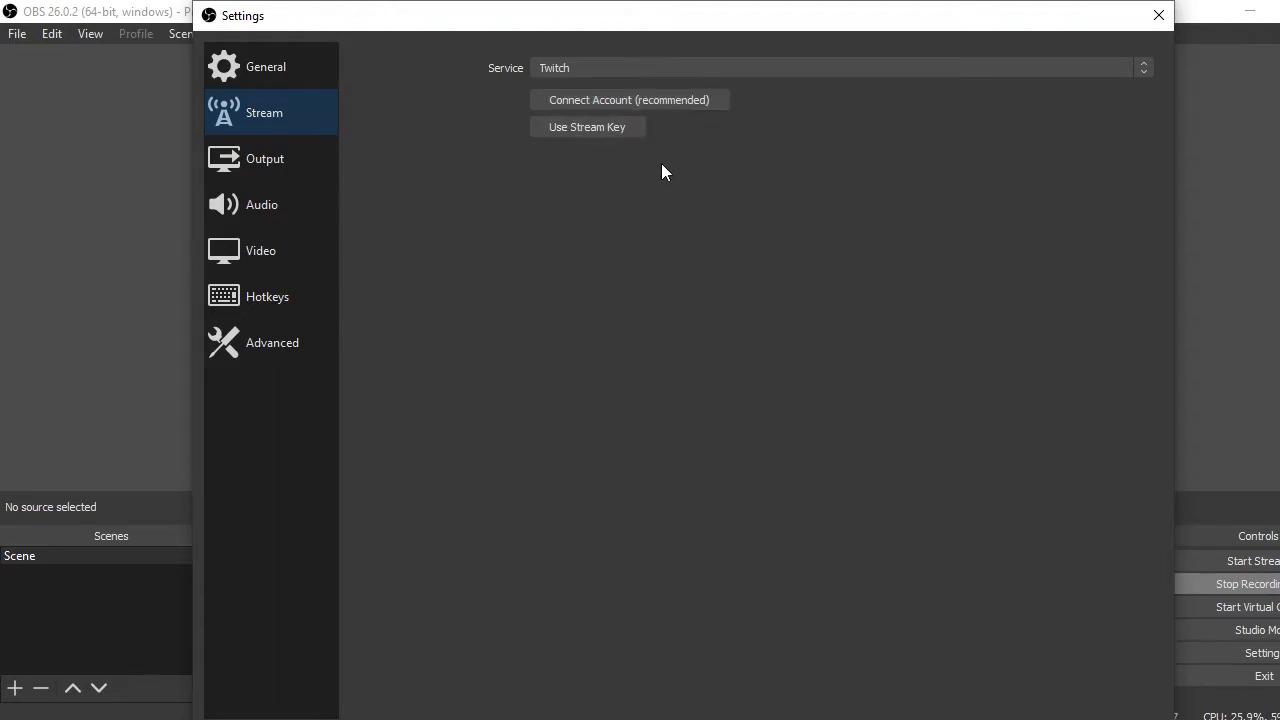
pyautogui.click(281, 162)
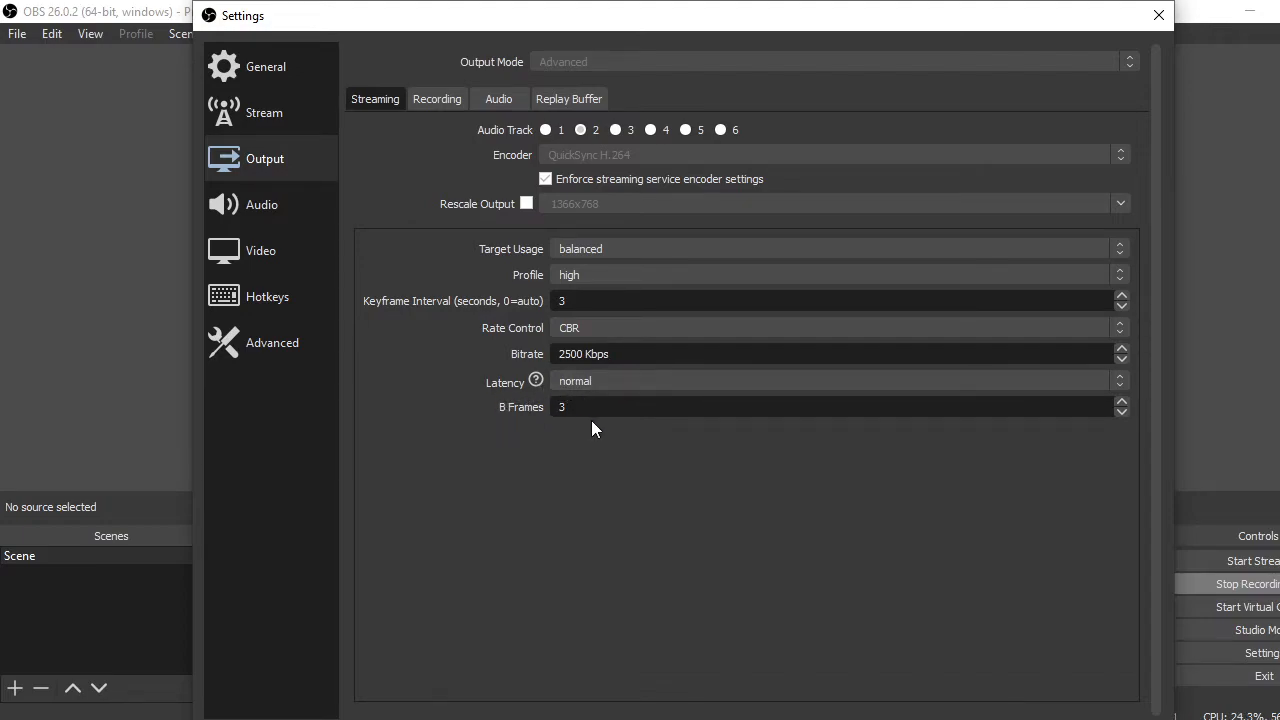
pyautogui.click(431, 98)
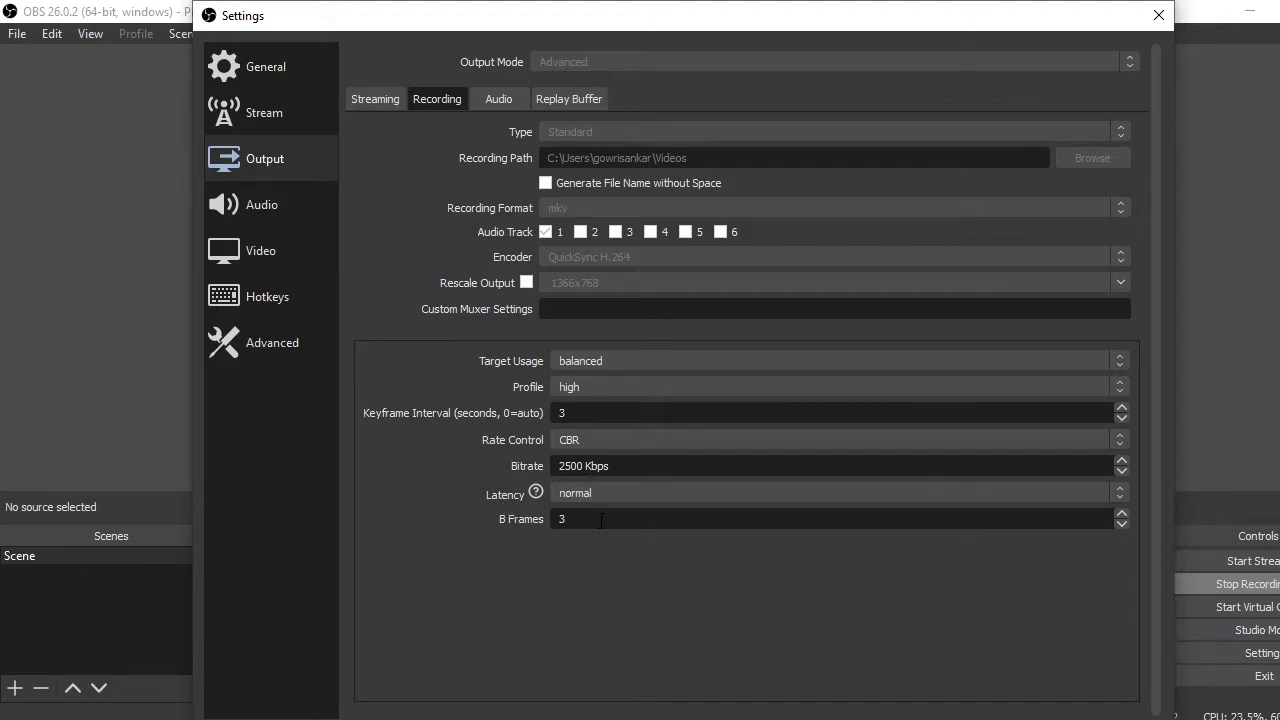
pyautogui.click(499, 100)
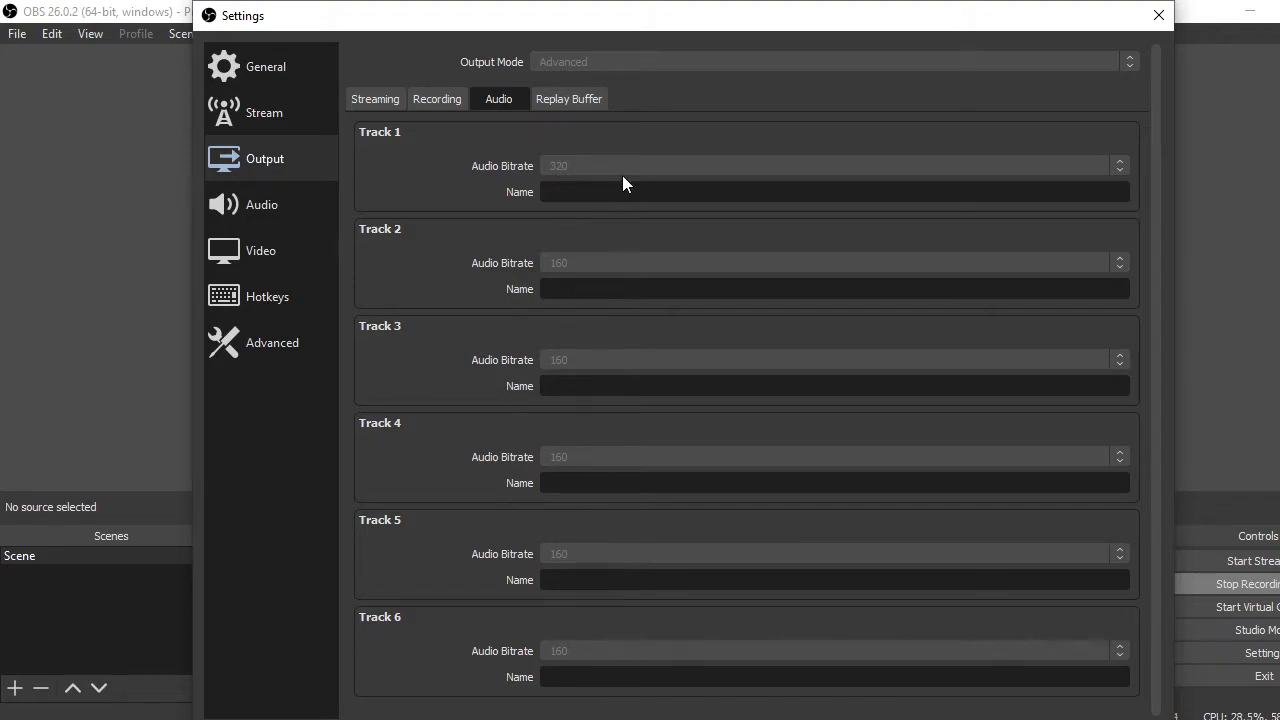
pyautogui.scroll(-1, 840, 243)
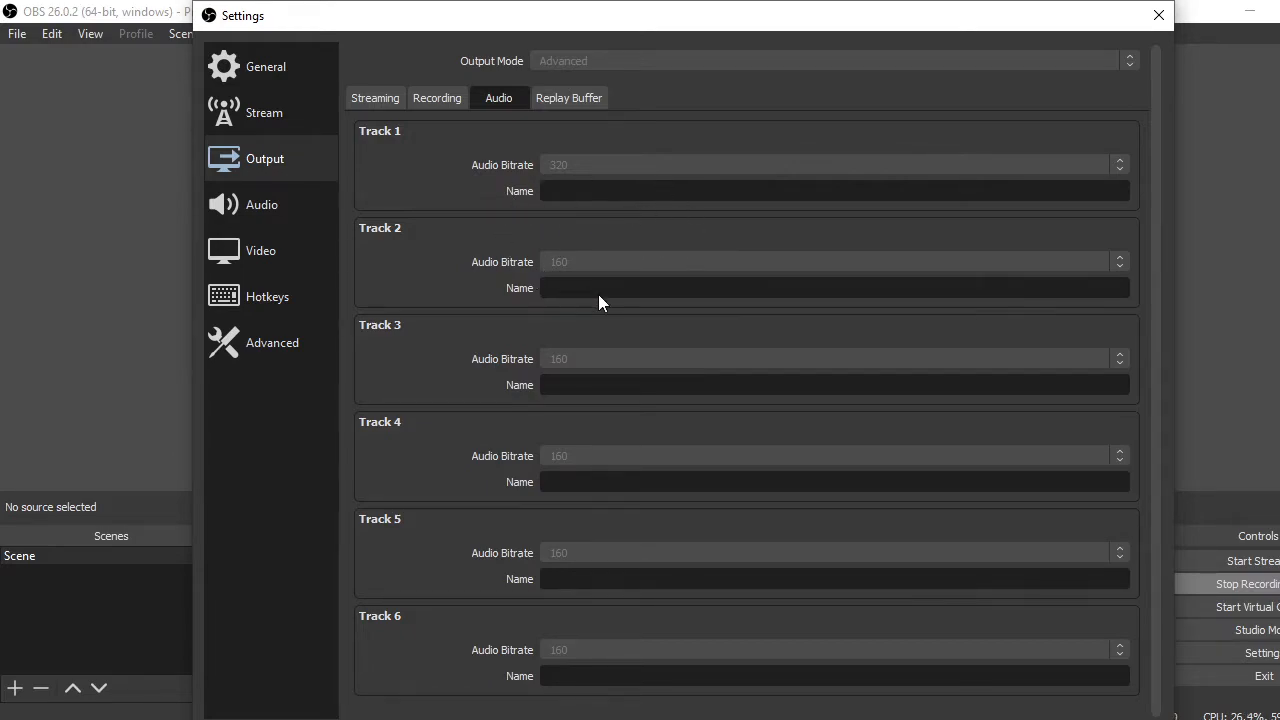
pyautogui.click(566, 102)
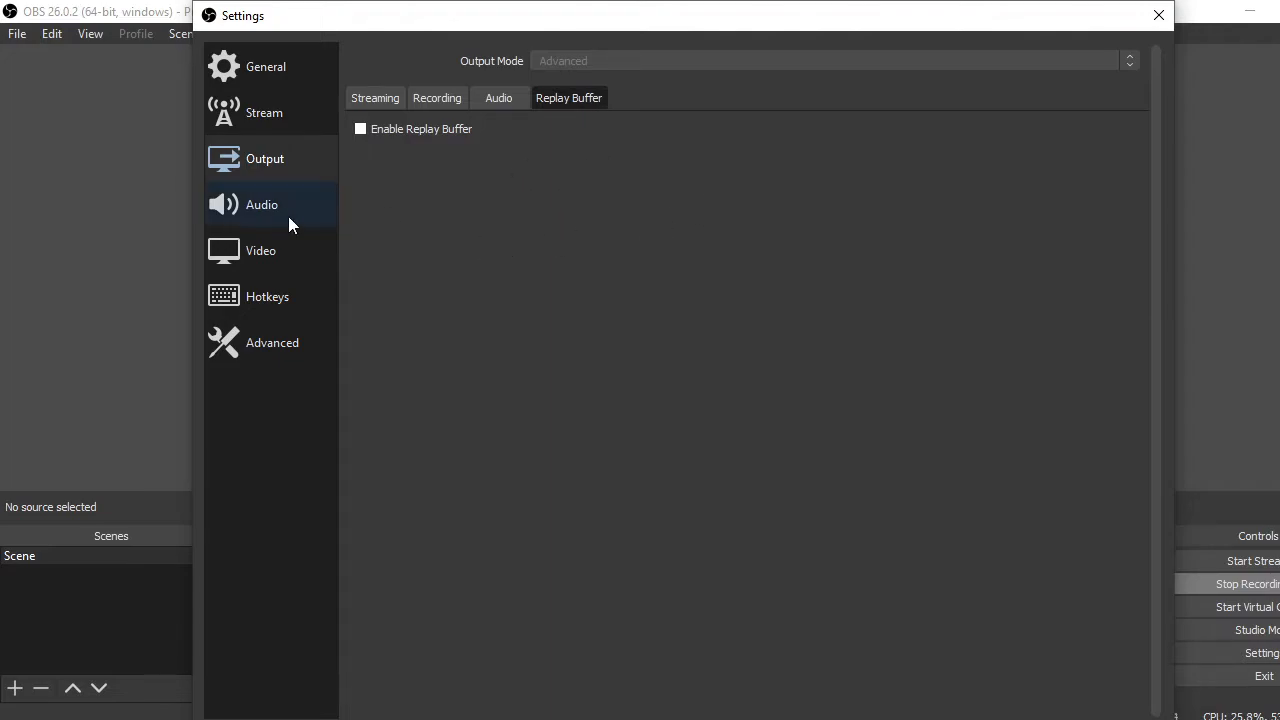
# Review the Audio settings, covering global audio devices, meters, monitoring device and push-to-mute and push-to-talk options
pyautogui.click(262, 210)
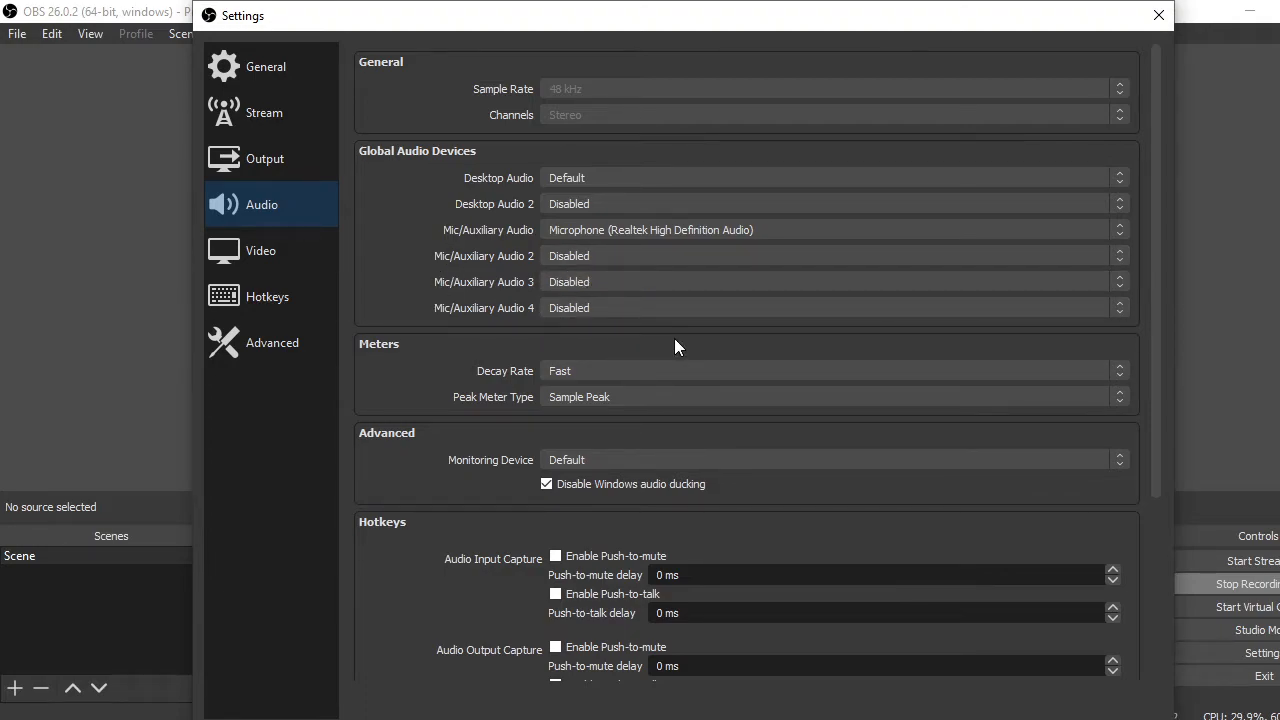
pyautogui.scroll(-1, 674, 338)
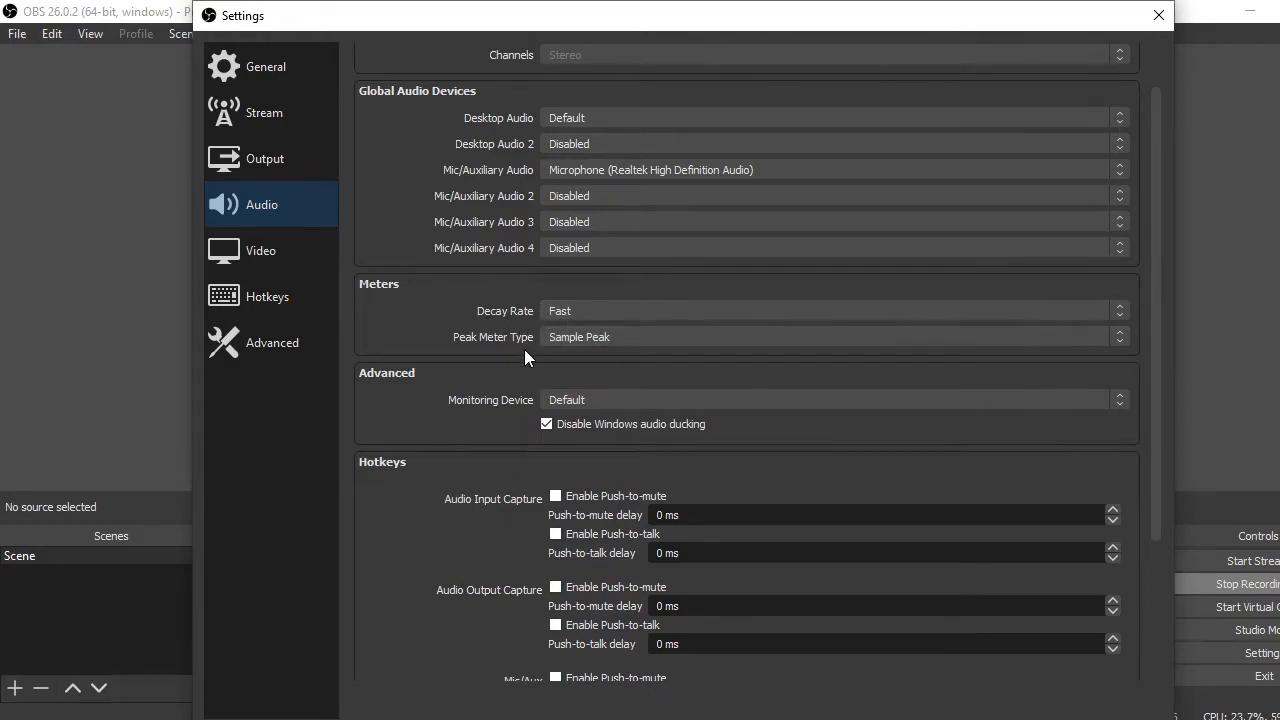
pyautogui.scroll(-1, 788, 397)
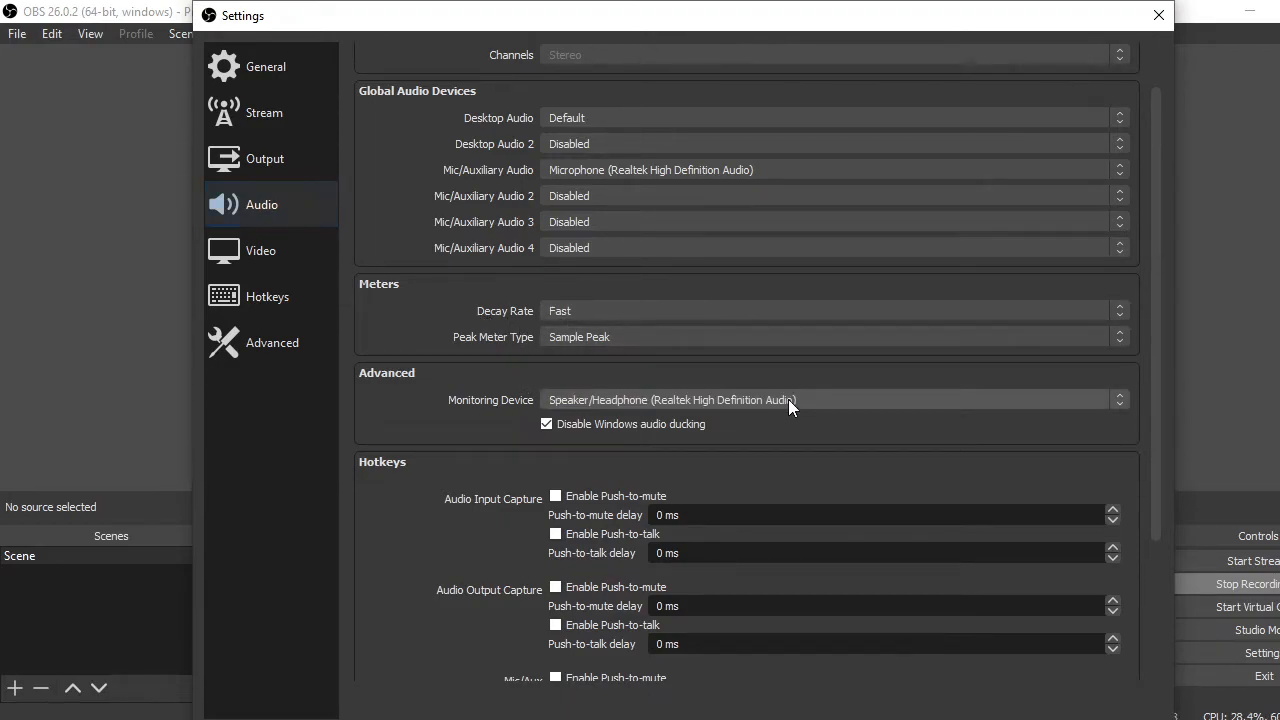
pyautogui.scroll(1, 823, 406)
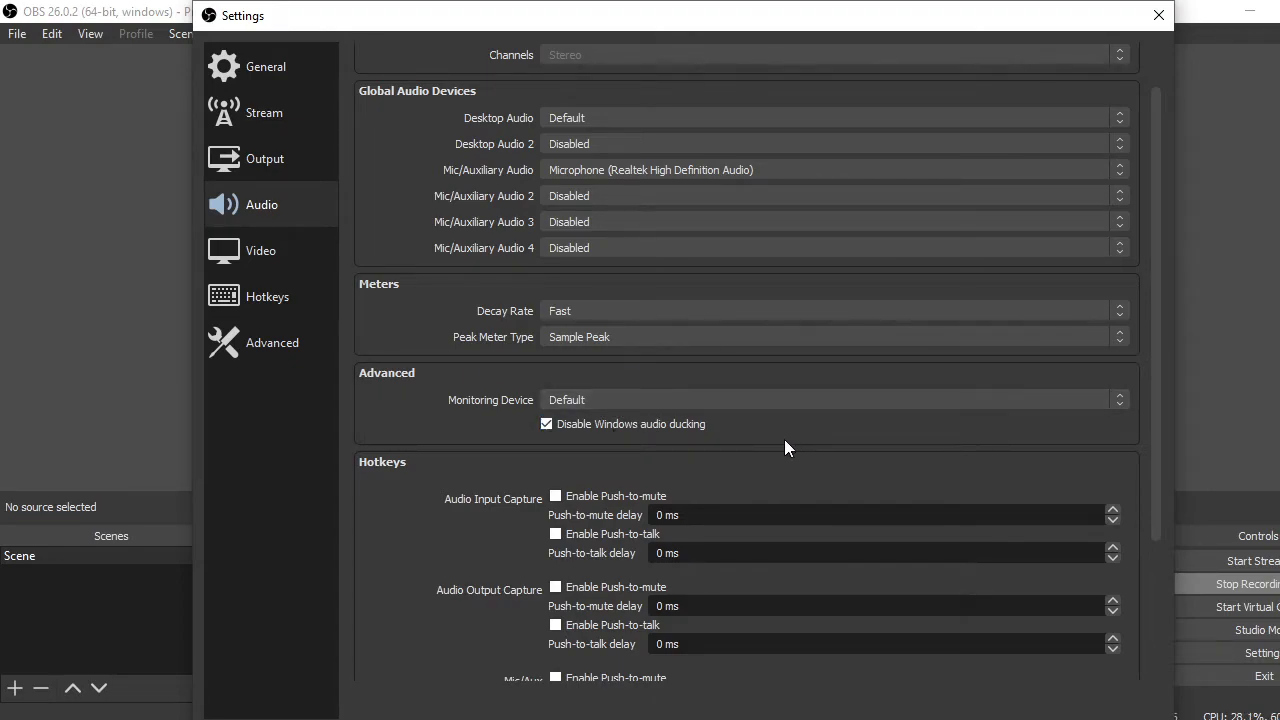
pyautogui.scroll(-2, 784, 437)
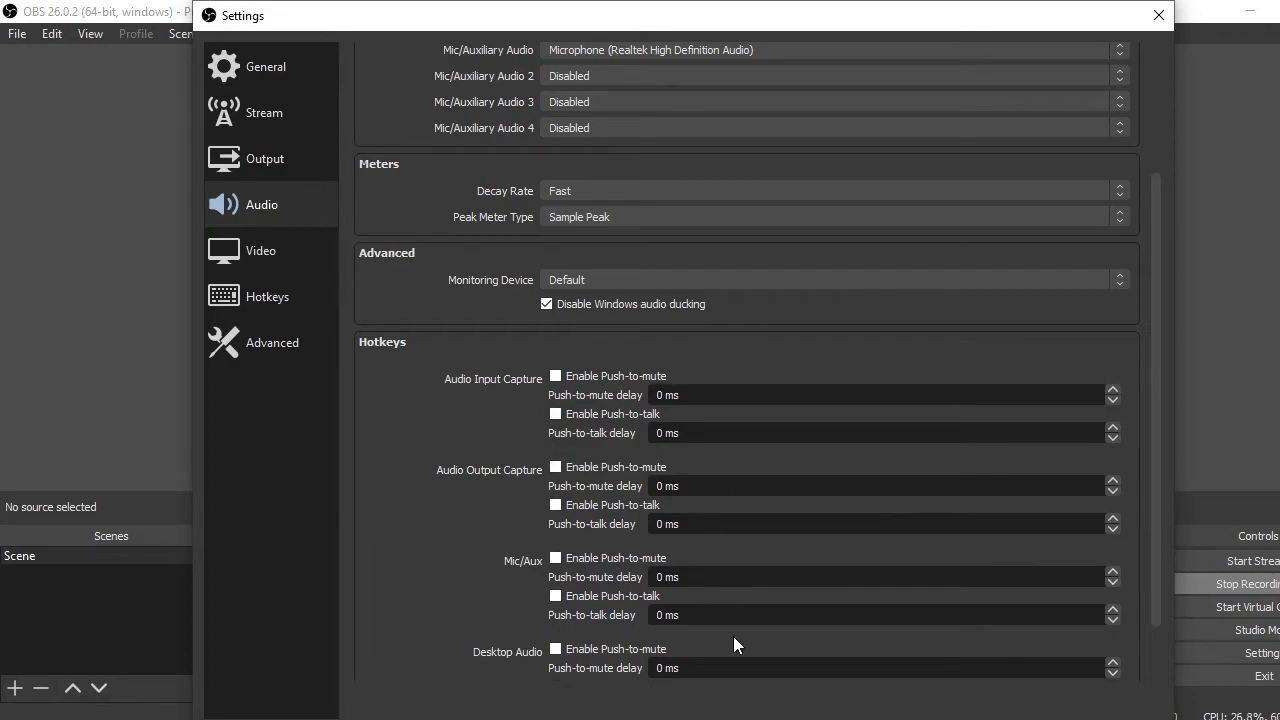
# Look through the Hotkeys settings, from the streaming and recording actions to the Mic/Aux entries
pyautogui.click(285, 297)
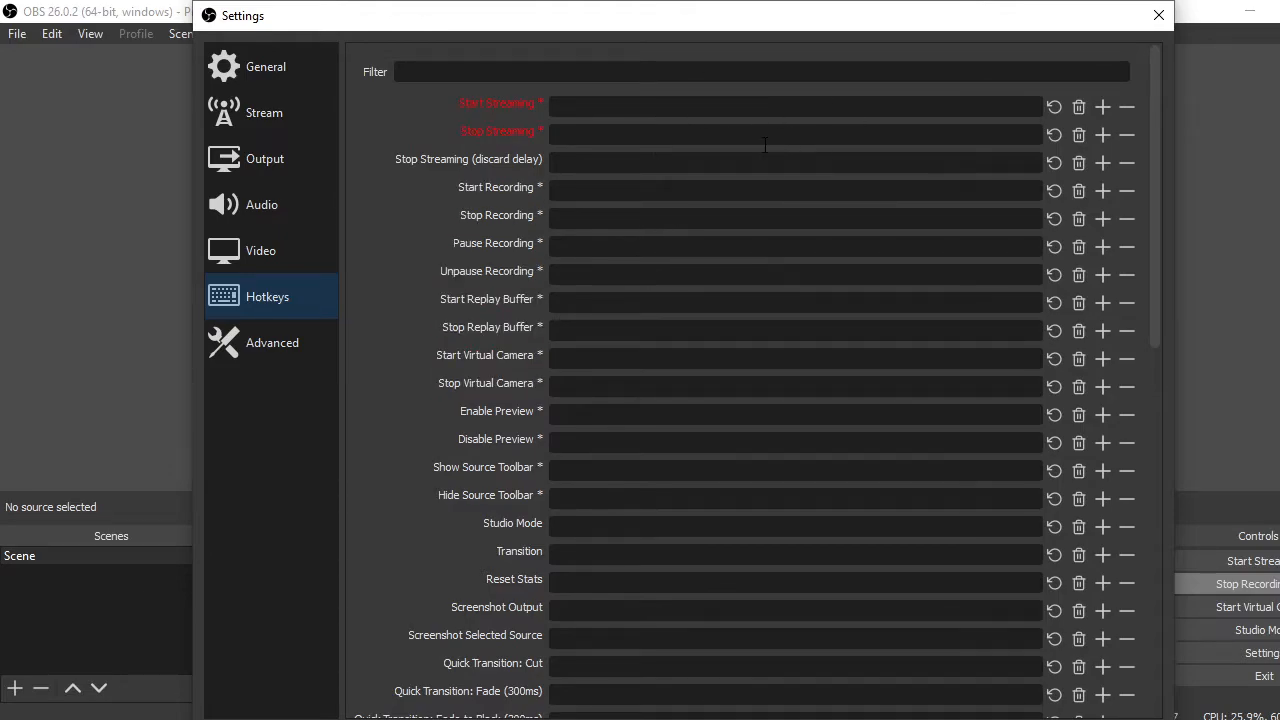
pyautogui.scroll(-9, 764, 145)
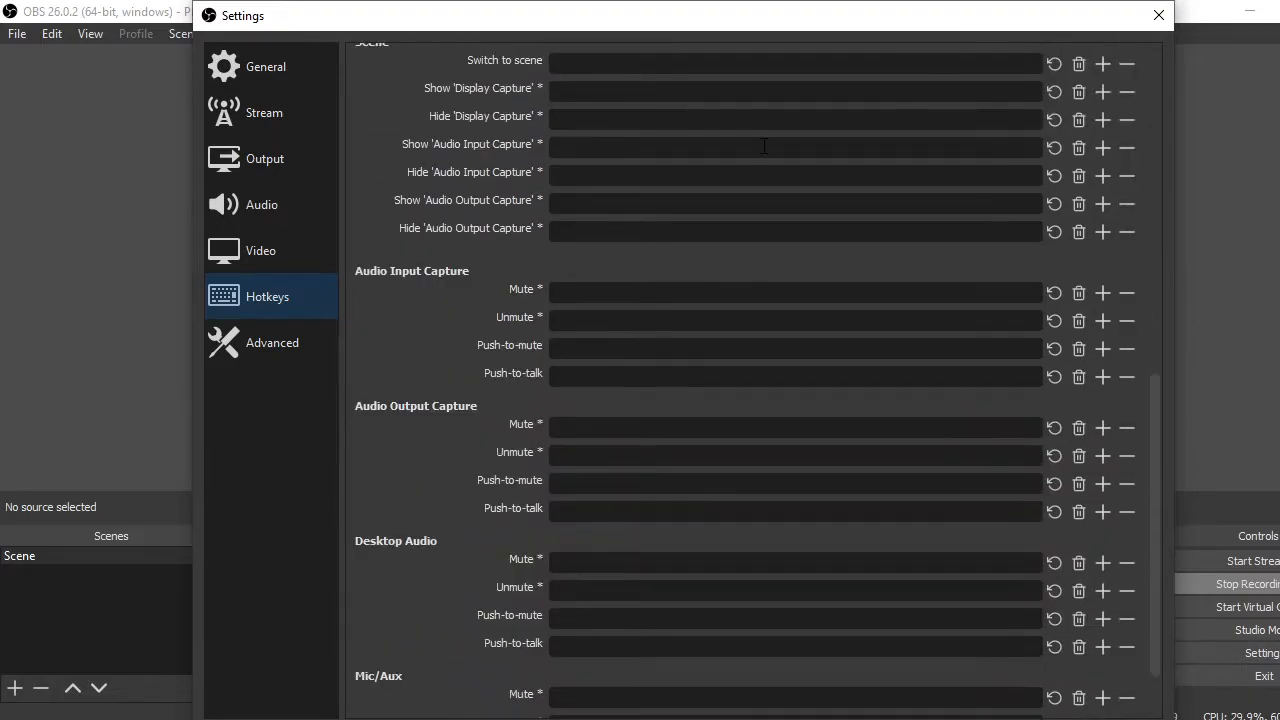
pyautogui.scroll(-2, 764, 145)
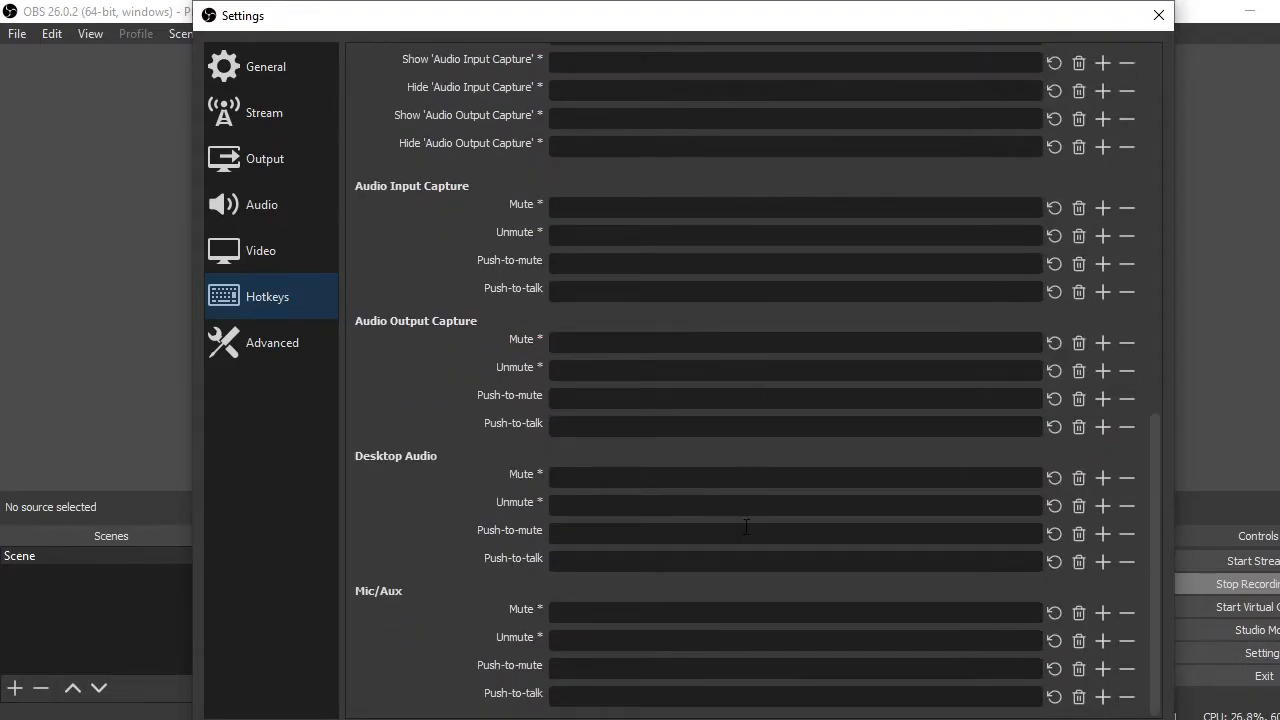
pyautogui.scroll(11, 714, 634)
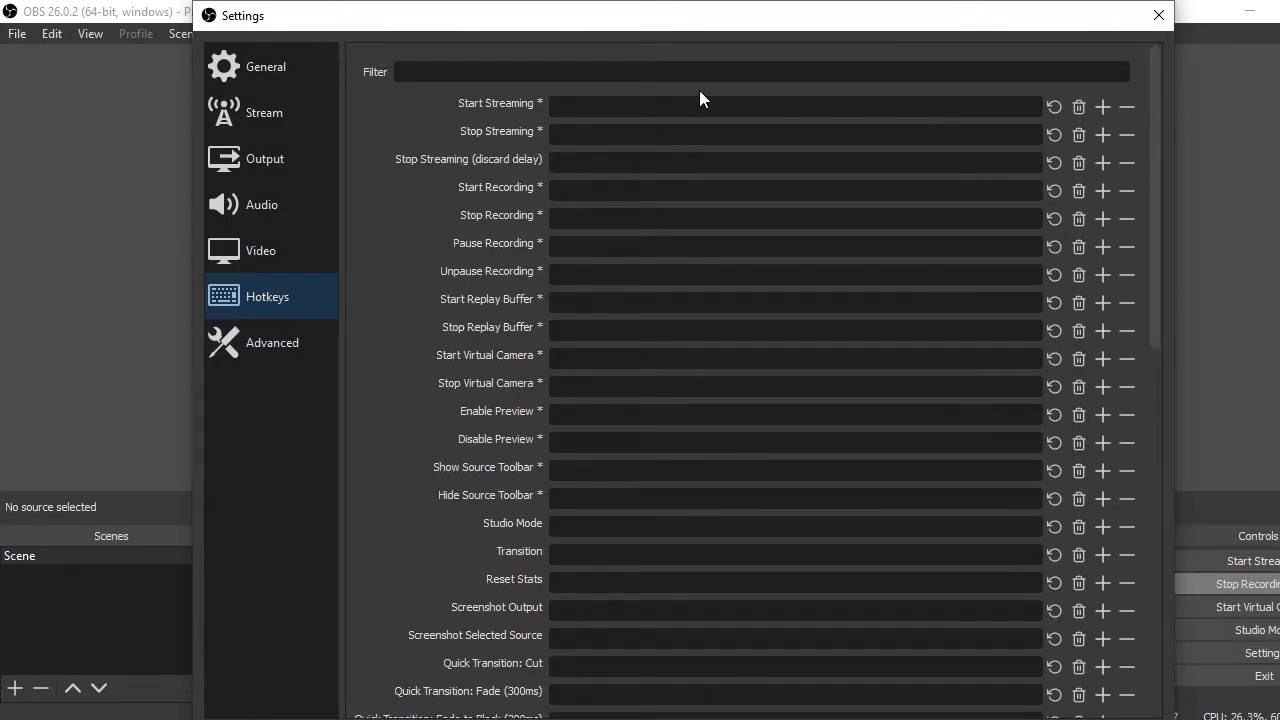
# Review the Advanced settings for recording, stream delay, reconnection and network, and close the settings without saving changes
pyautogui.click(270, 344)
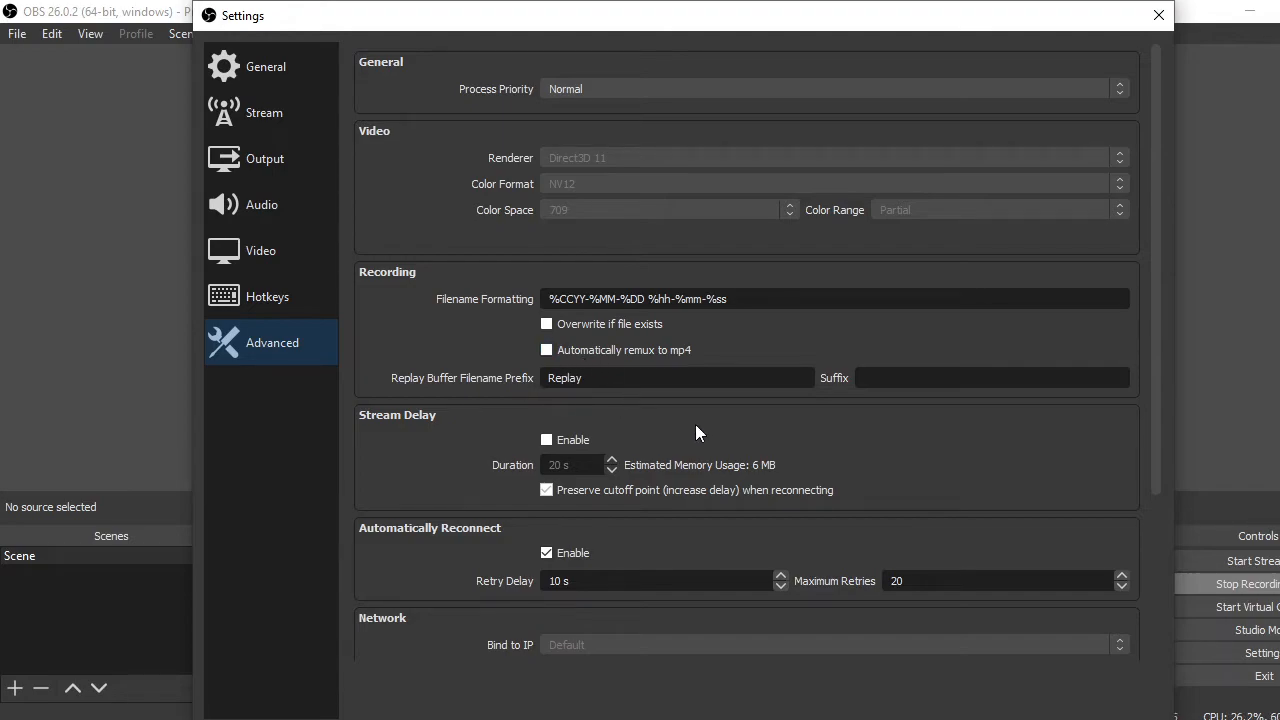
pyautogui.scroll(-1, 697, 425)
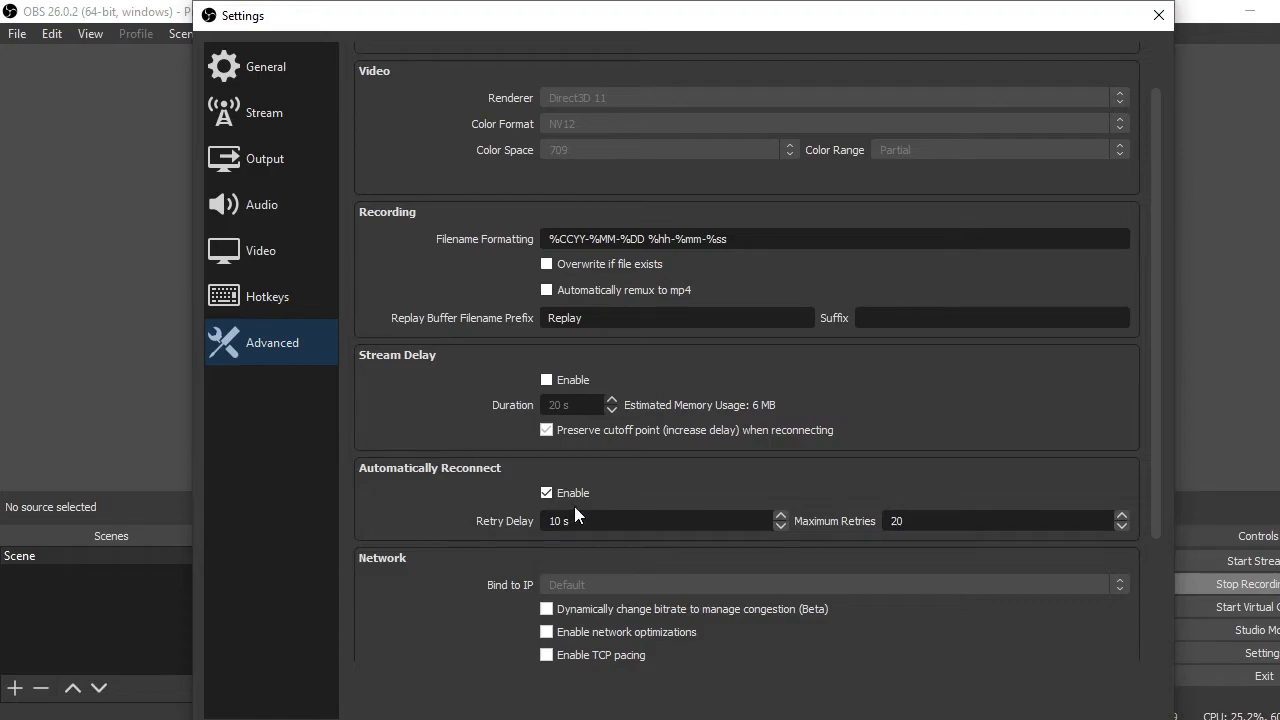
pyautogui.scroll(-1, 644, 472)
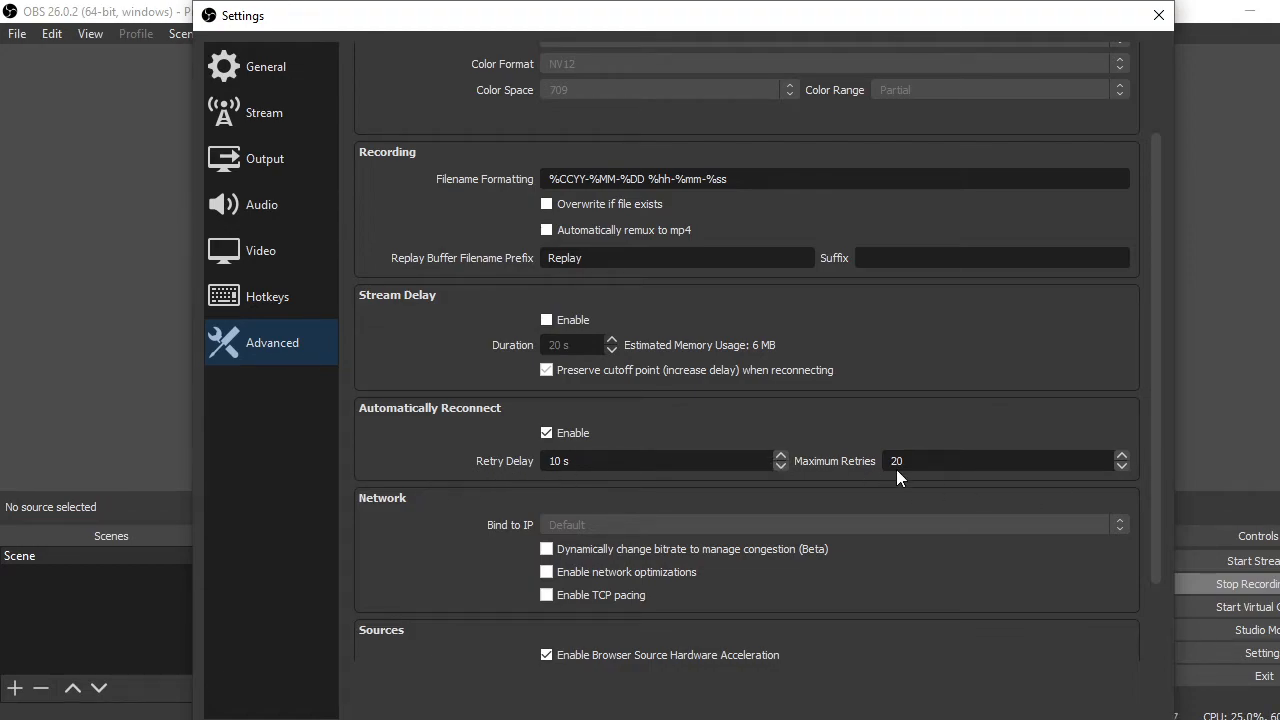
pyautogui.scroll(-2, 880, 555)
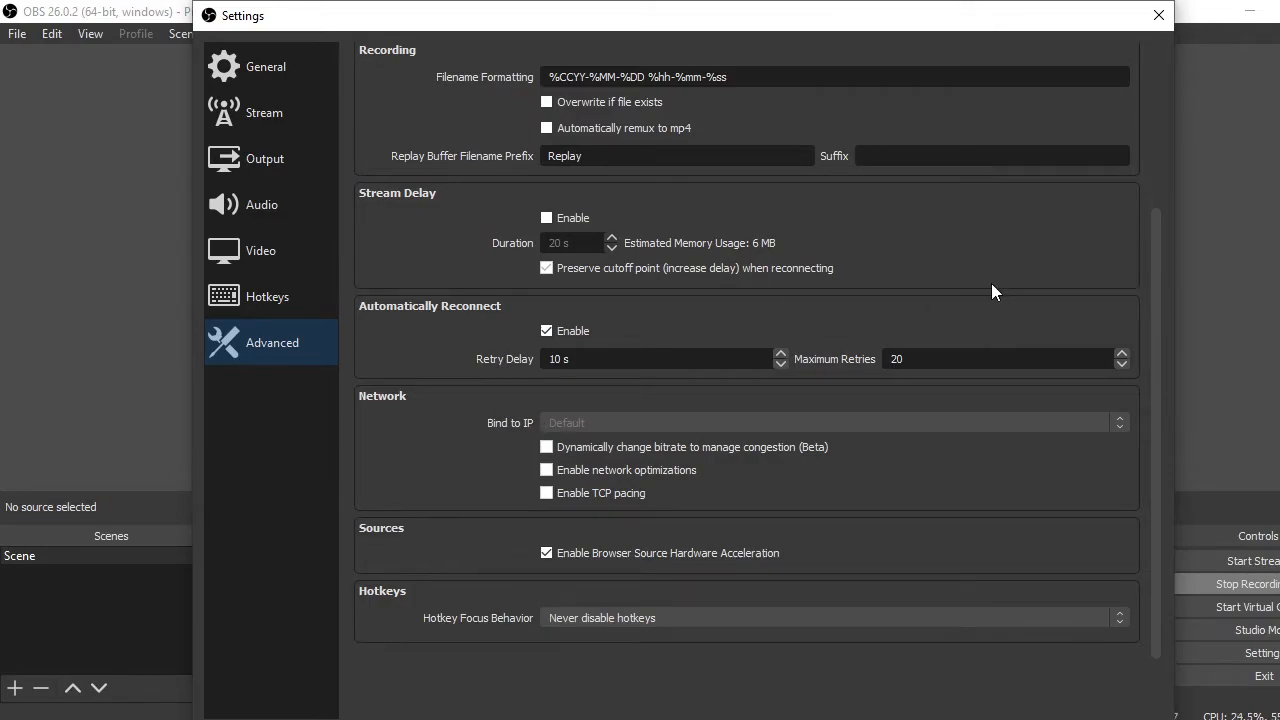
pyautogui.click(1158, 15)
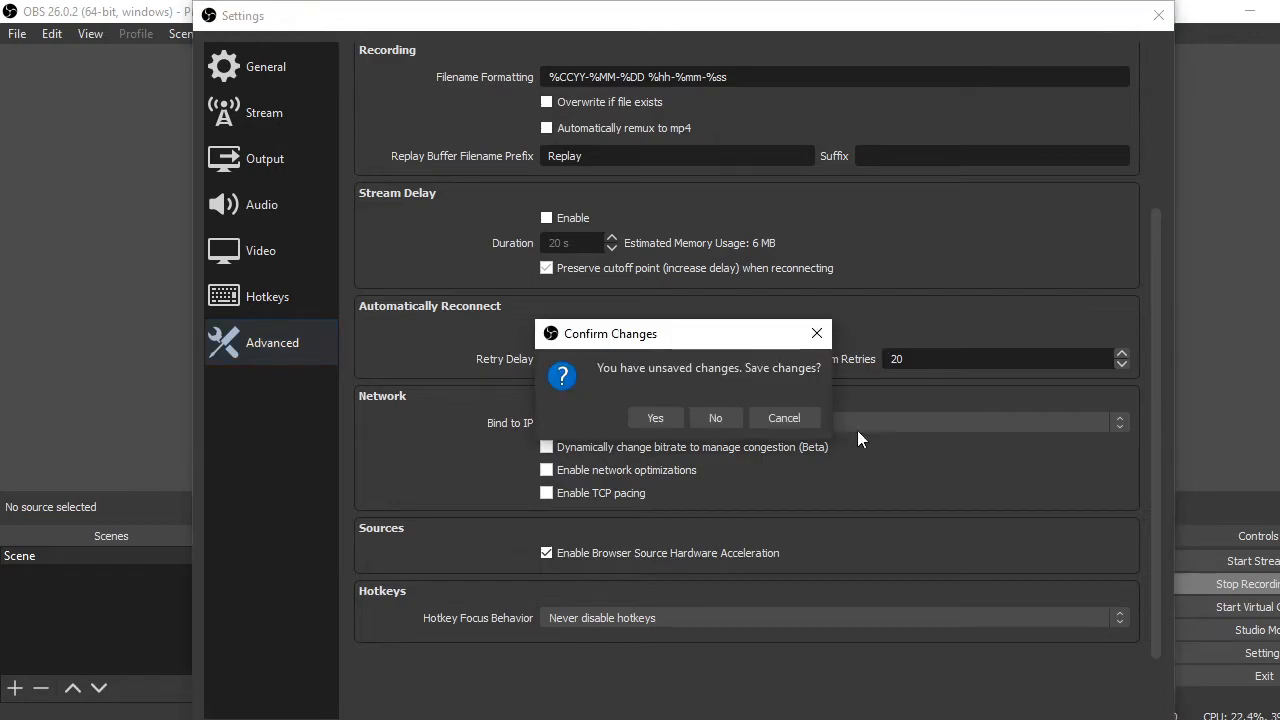
pyautogui.click(710, 417)
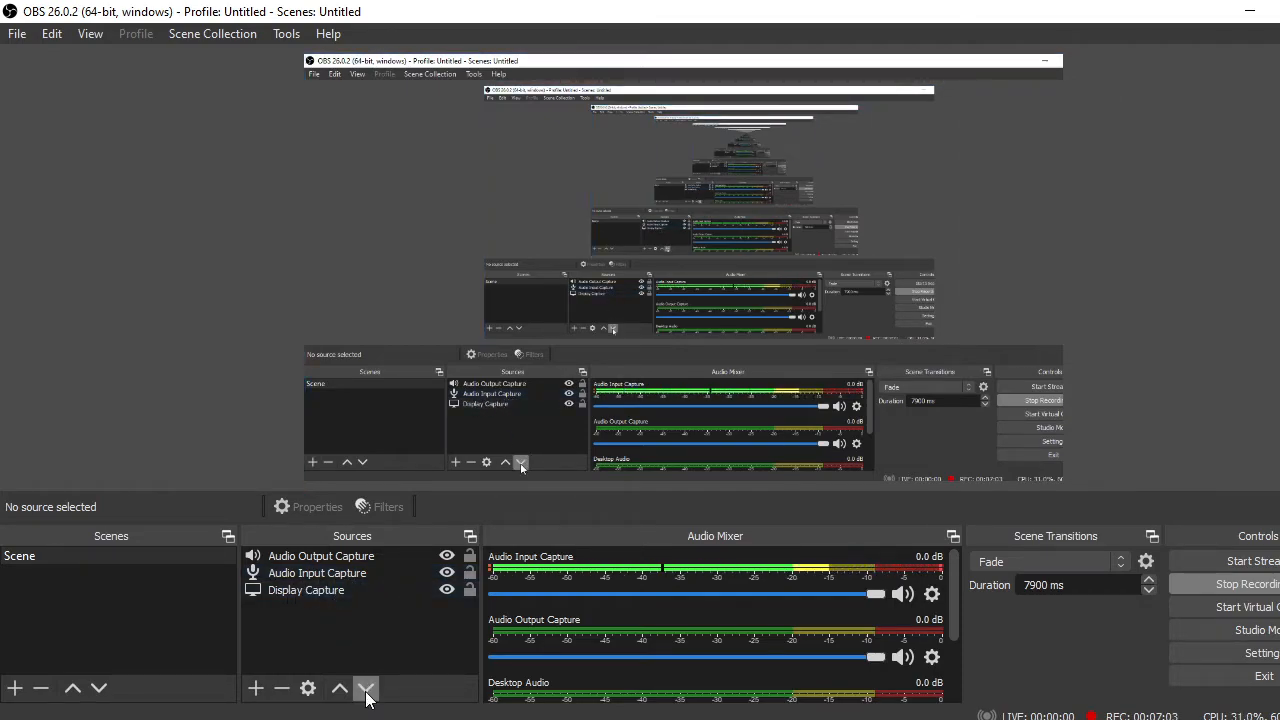
# View the source types that can be added and the Add Scene dialog, cancelling both without adding anything
pyautogui.click(256, 688)
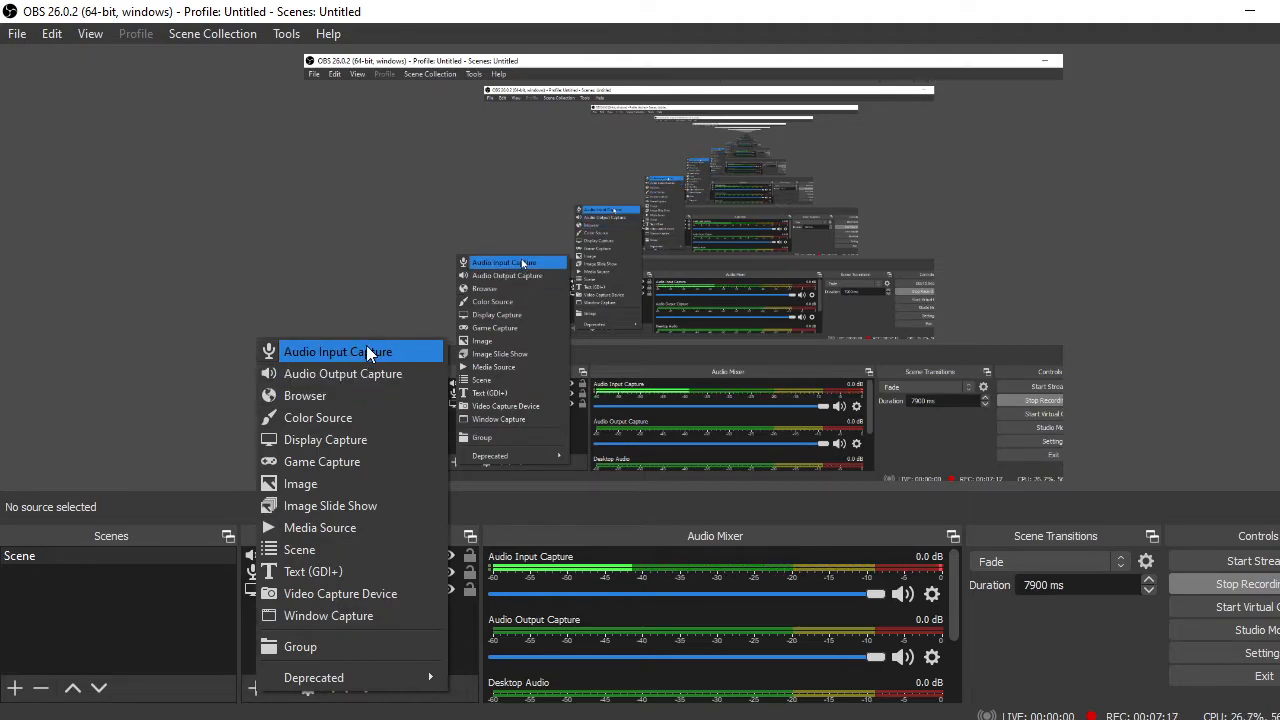
pyautogui.click(462, 628)
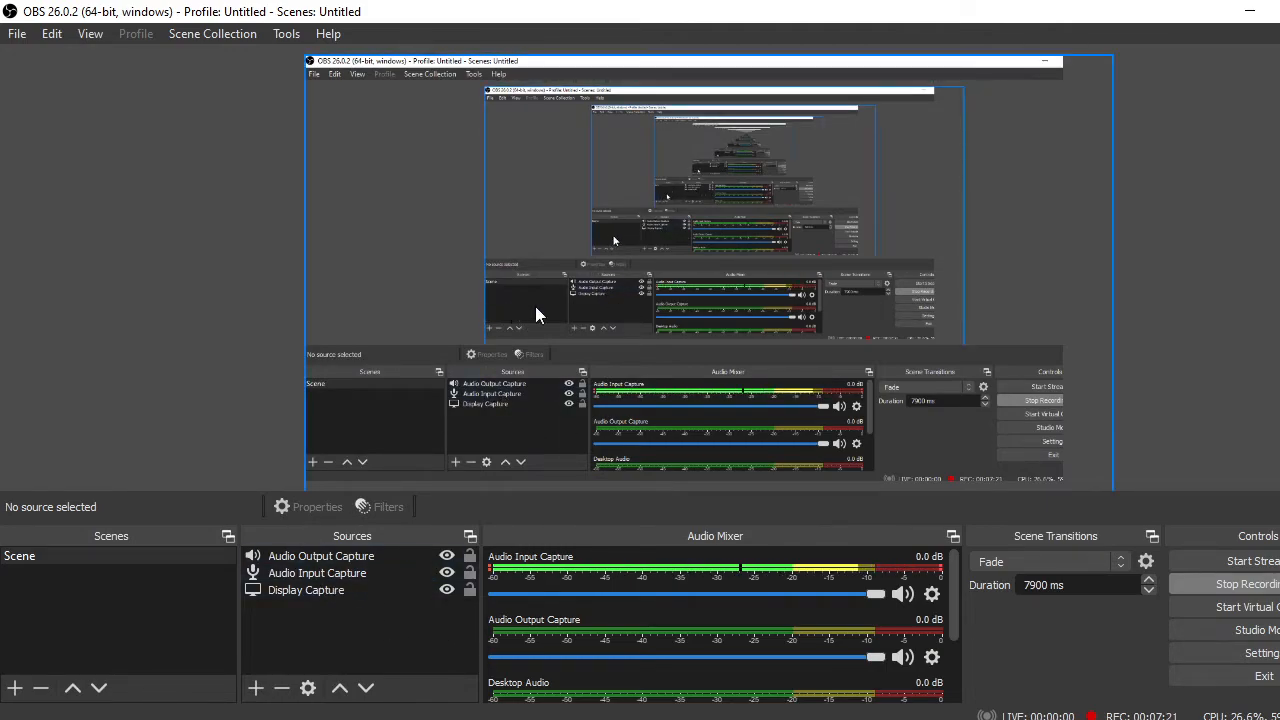
pyautogui.click(84, 628)
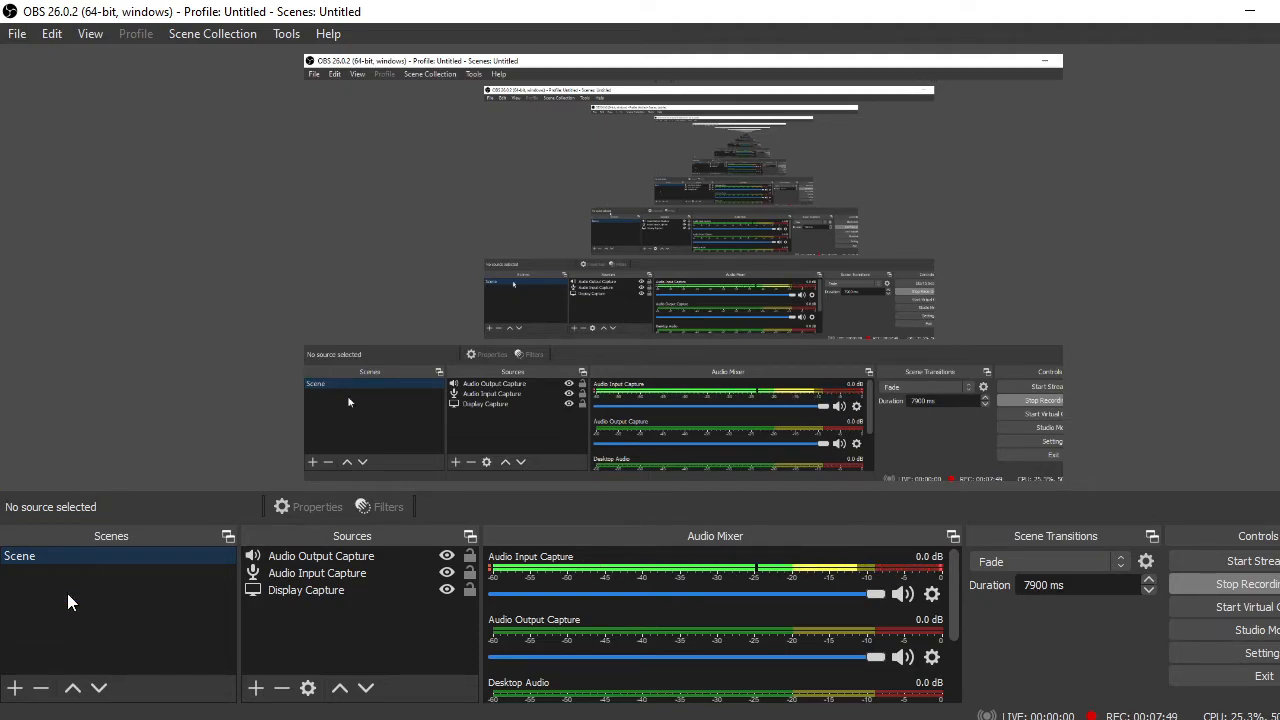
pyautogui.click(15, 688)
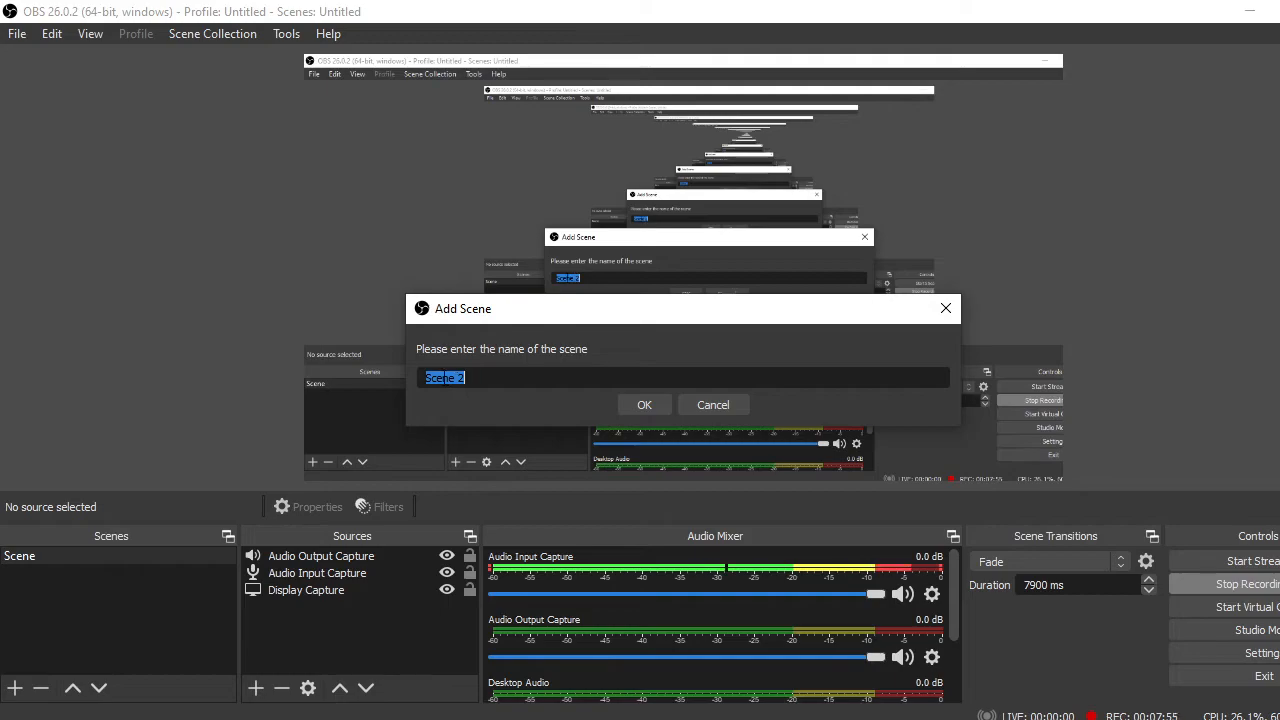
pyautogui.click(739, 399)
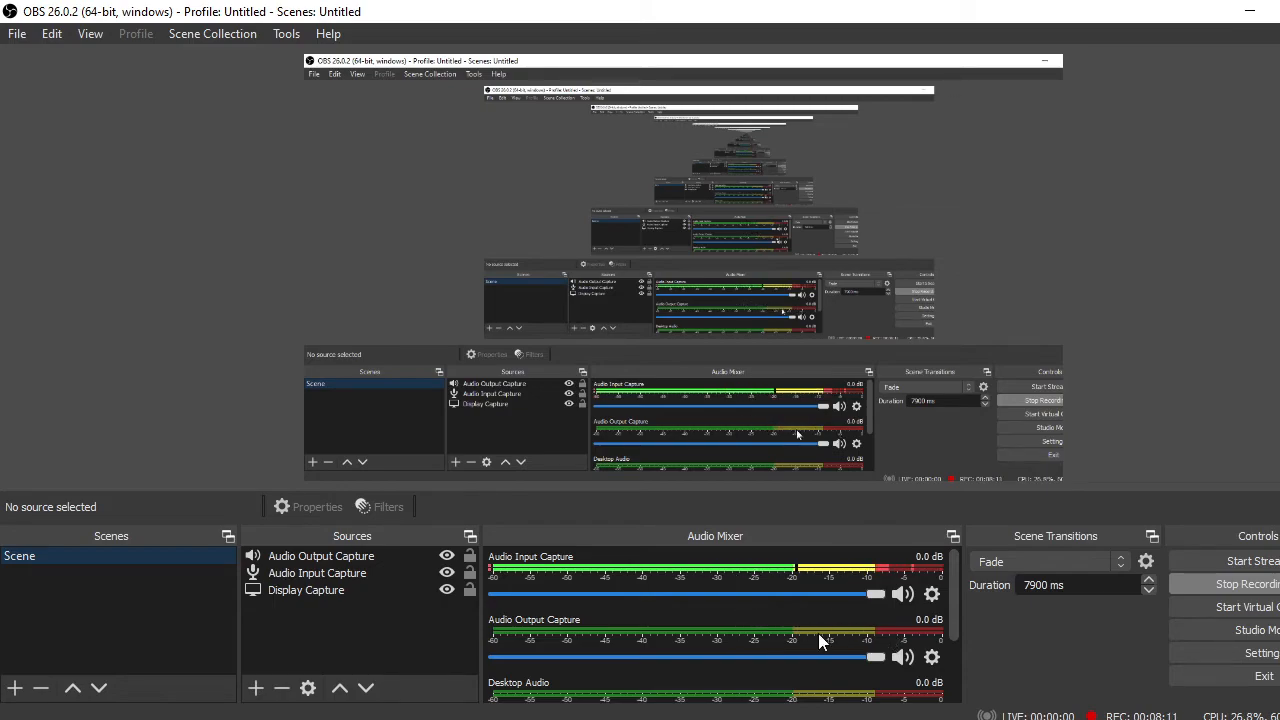
# Examine the Desktop Audio and Mic/Aux channels in the audio mixer
pyautogui.scroll(-2, 625, 645)
pyautogui.scroll(-1, 625, 639)
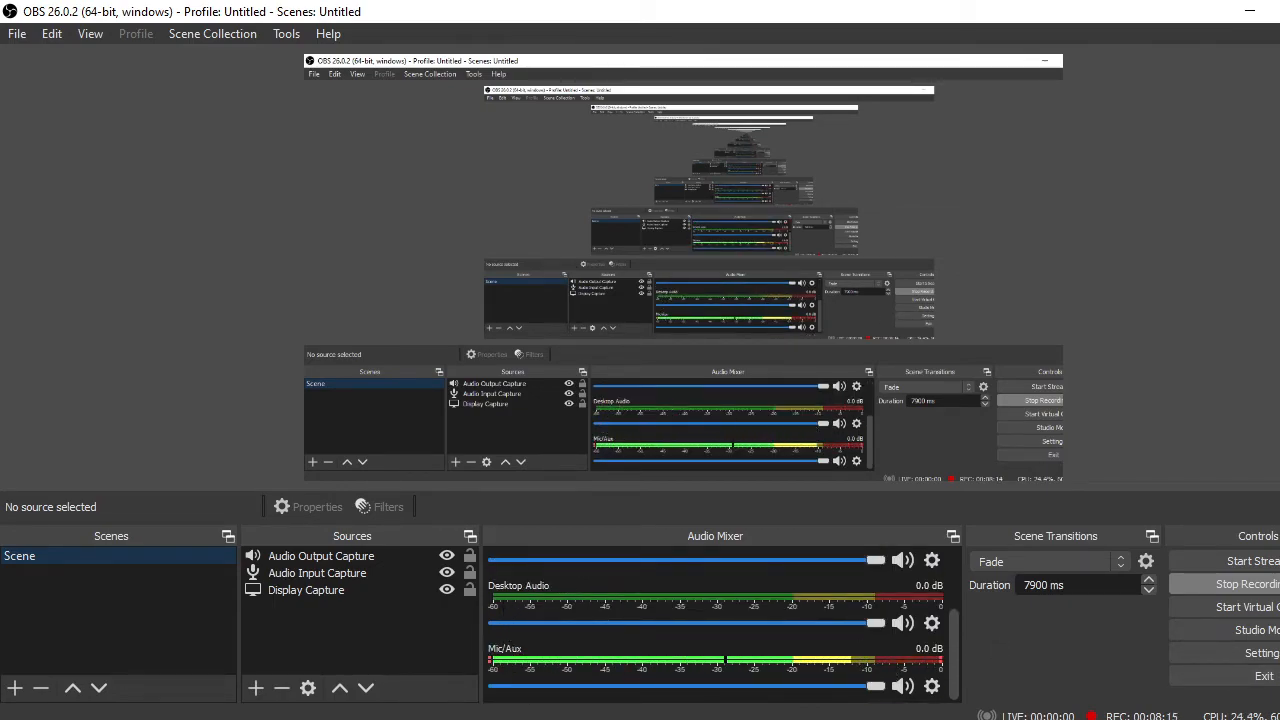
# View the hidden system tray icons, including the running OBS icon, and close the overflow area again
pyautogui.click(1217, 719)
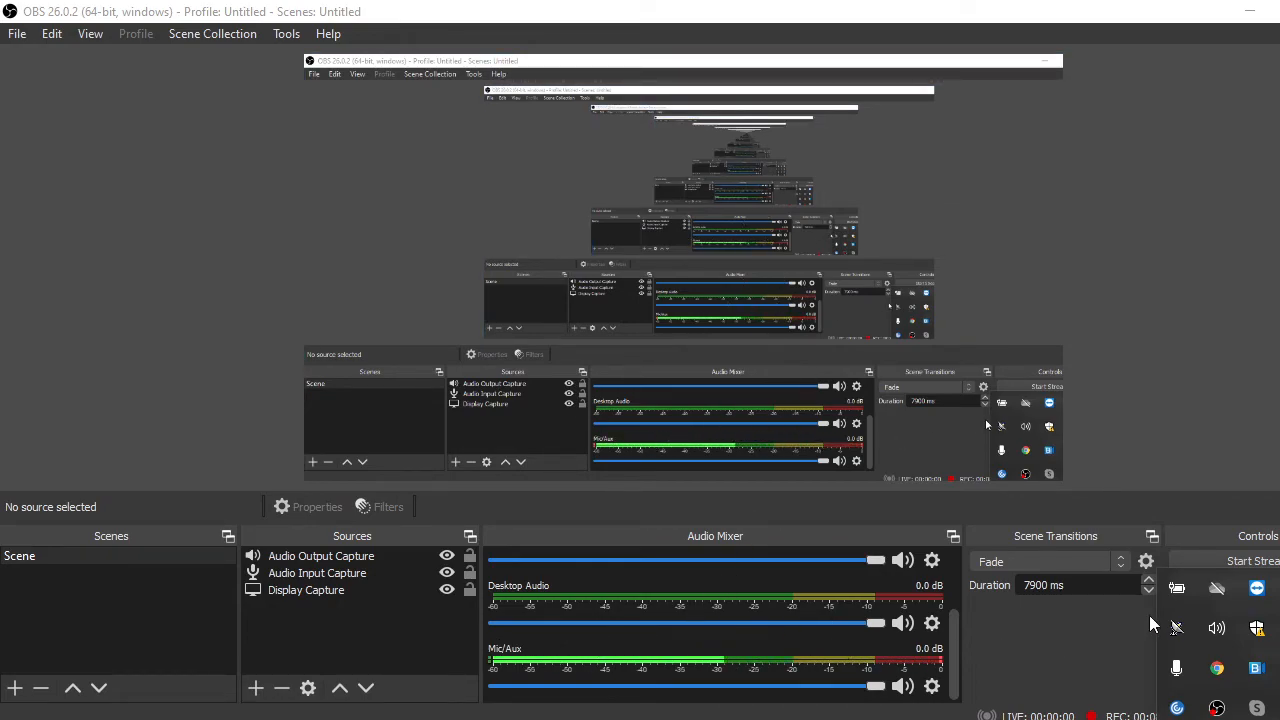
pyautogui.click(1089, 627)
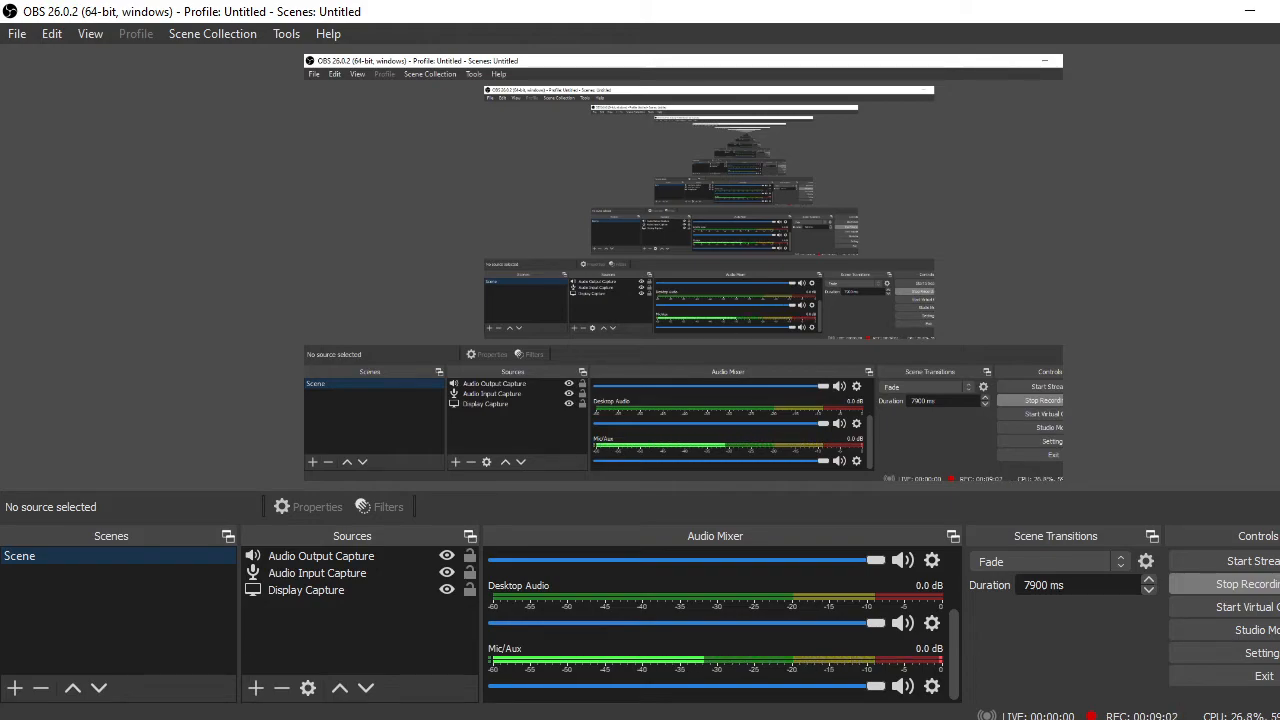
# Review the file commands and the editing commands, including the Transform, Order and Preview Scaling options
pyautogui.click(16, 38)
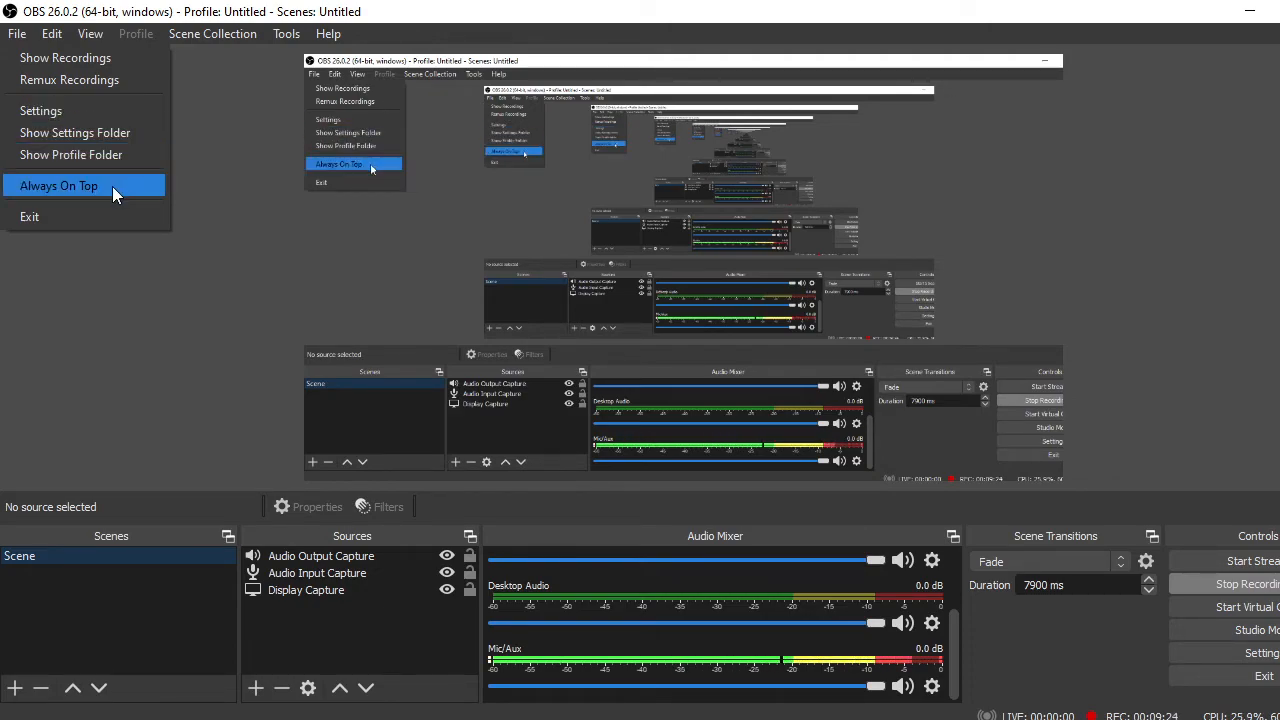
pyautogui.moveTo(62, 36)
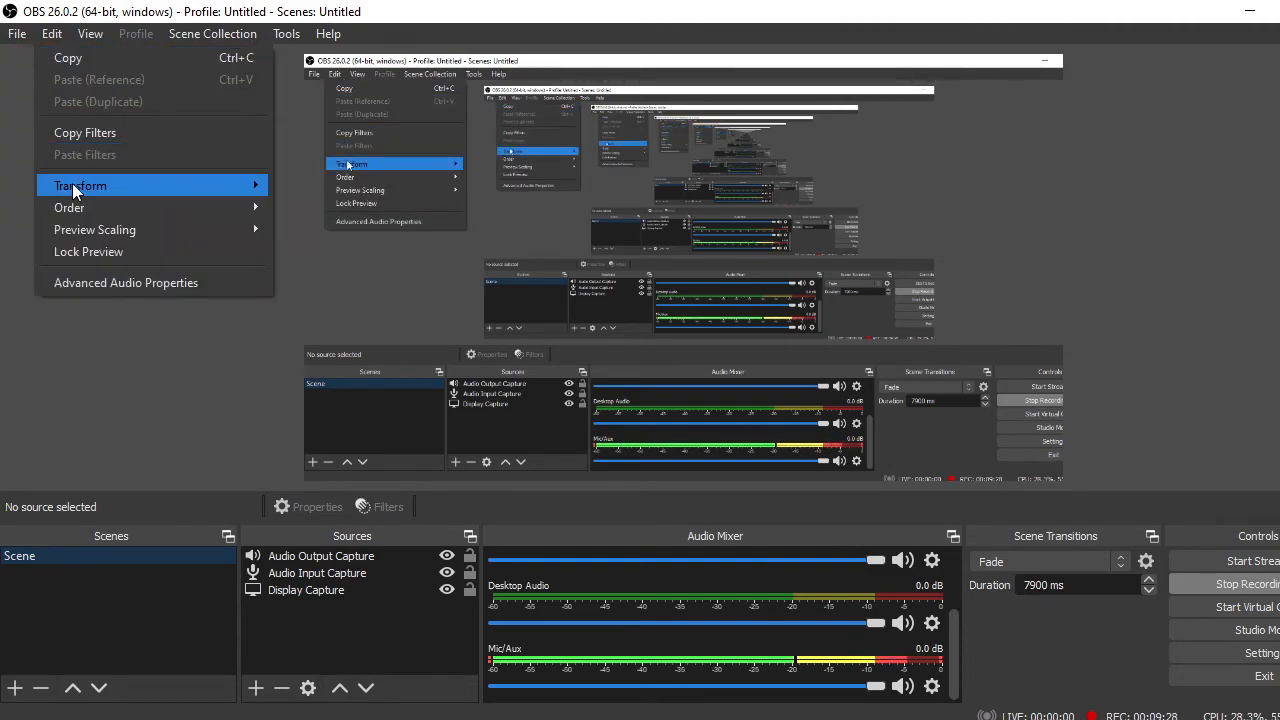
pyautogui.moveTo(75, 188)
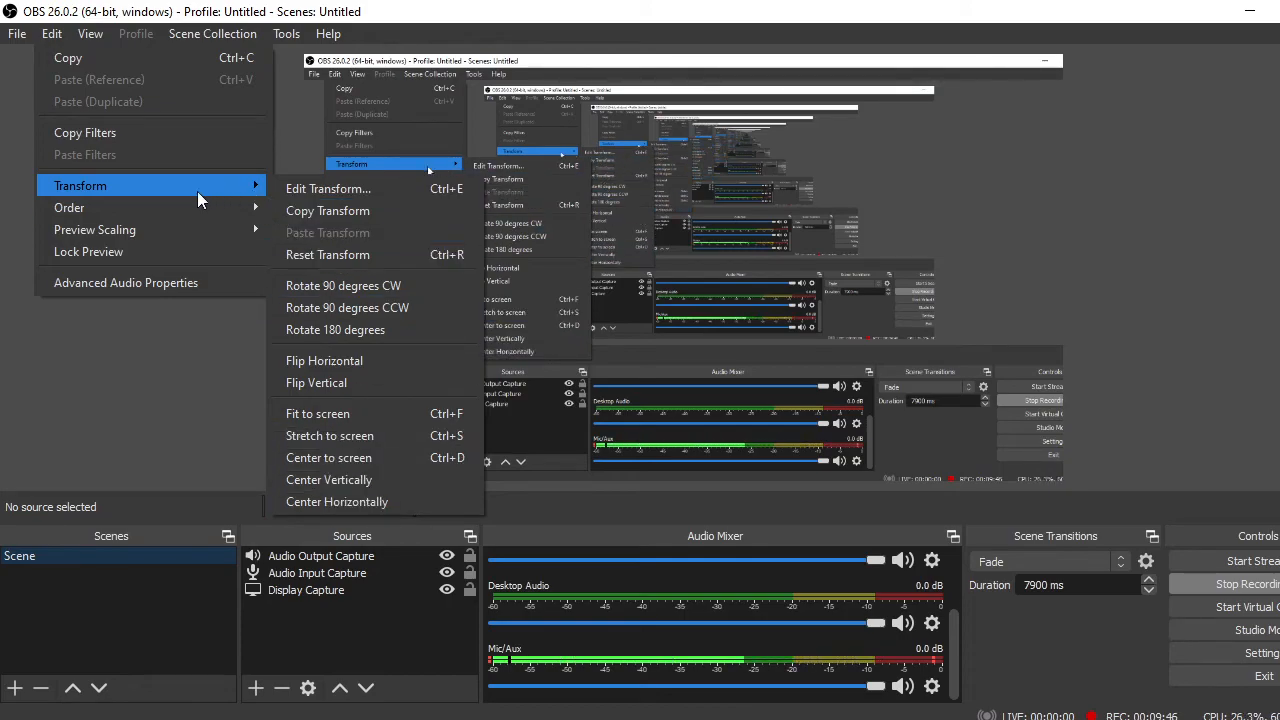
pyautogui.moveTo(155, 207)
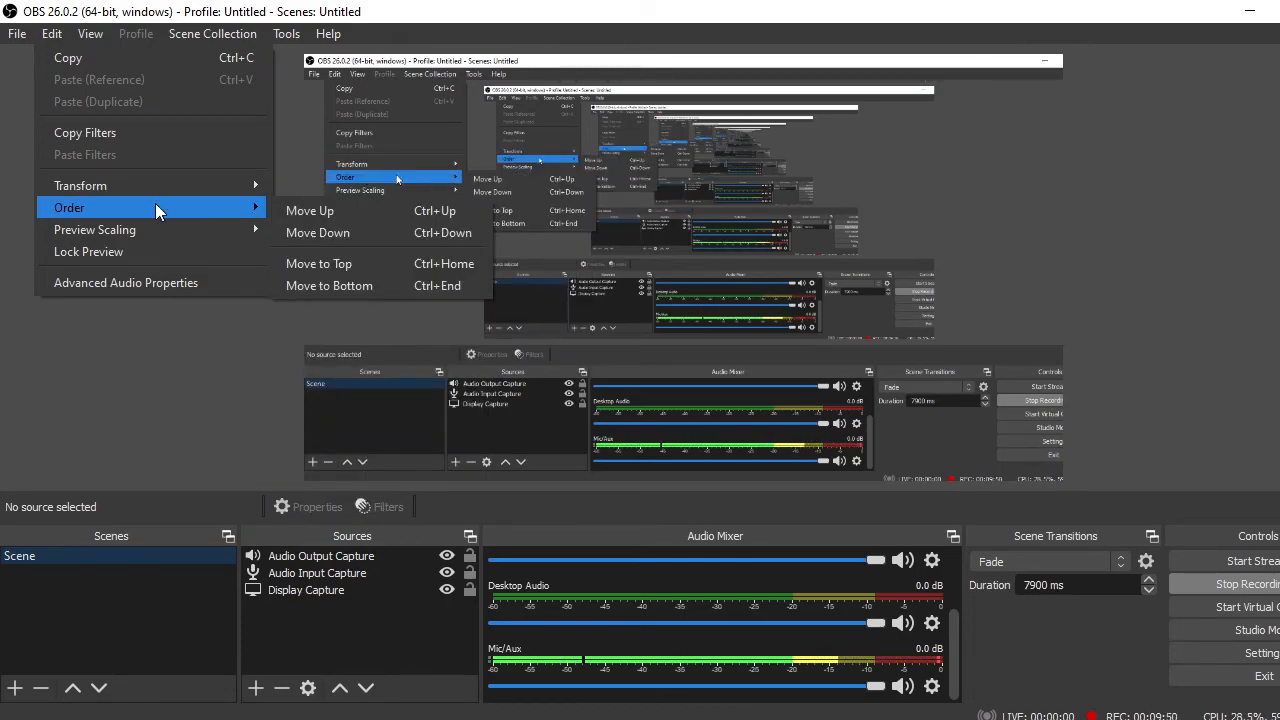
pyautogui.moveTo(144, 233)
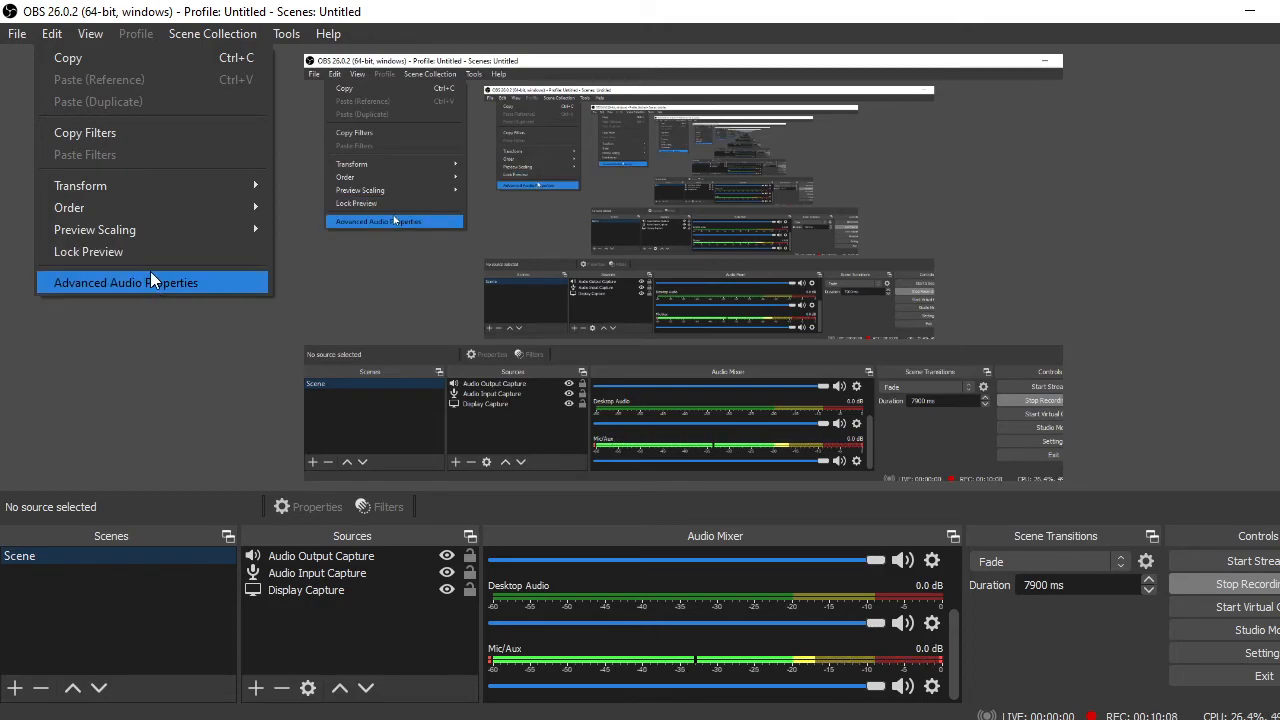
# Review the interface display options, including both Multiview modes, and the commands for managing scene collections
pyautogui.moveTo(97, 35)
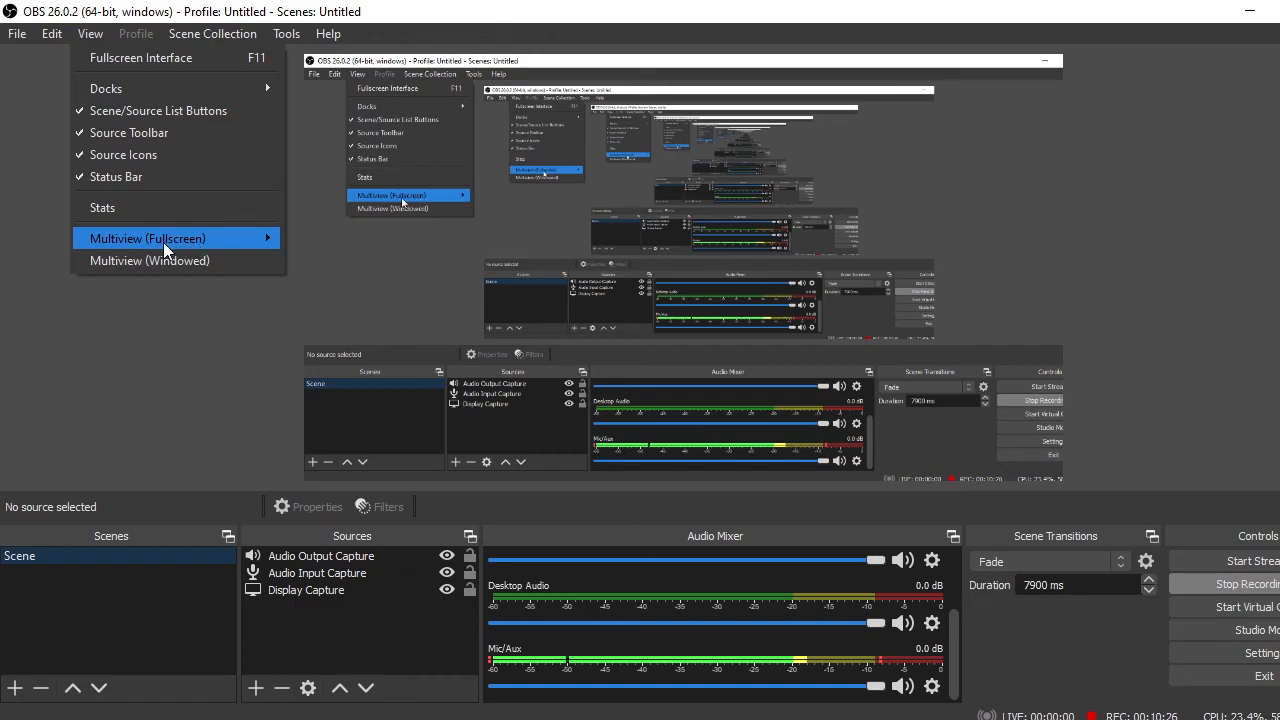
pyautogui.moveTo(163, 242)
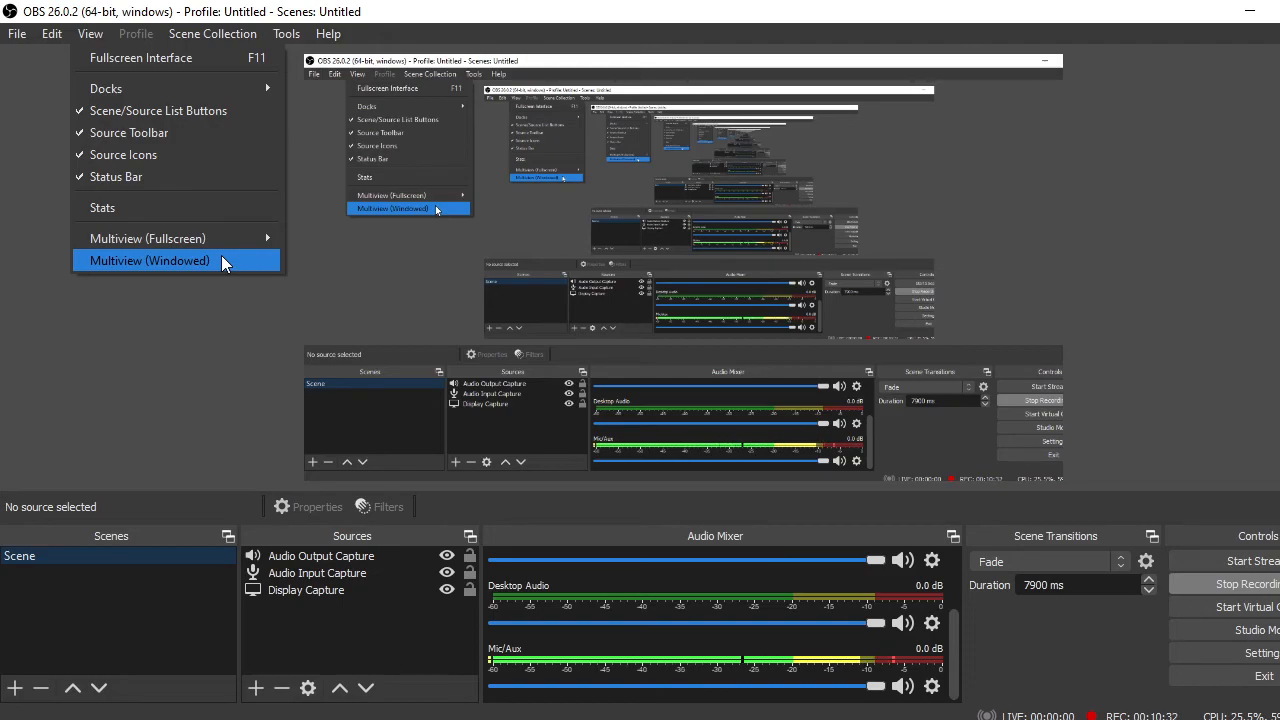
pyautogui.moveTo(224, 33)
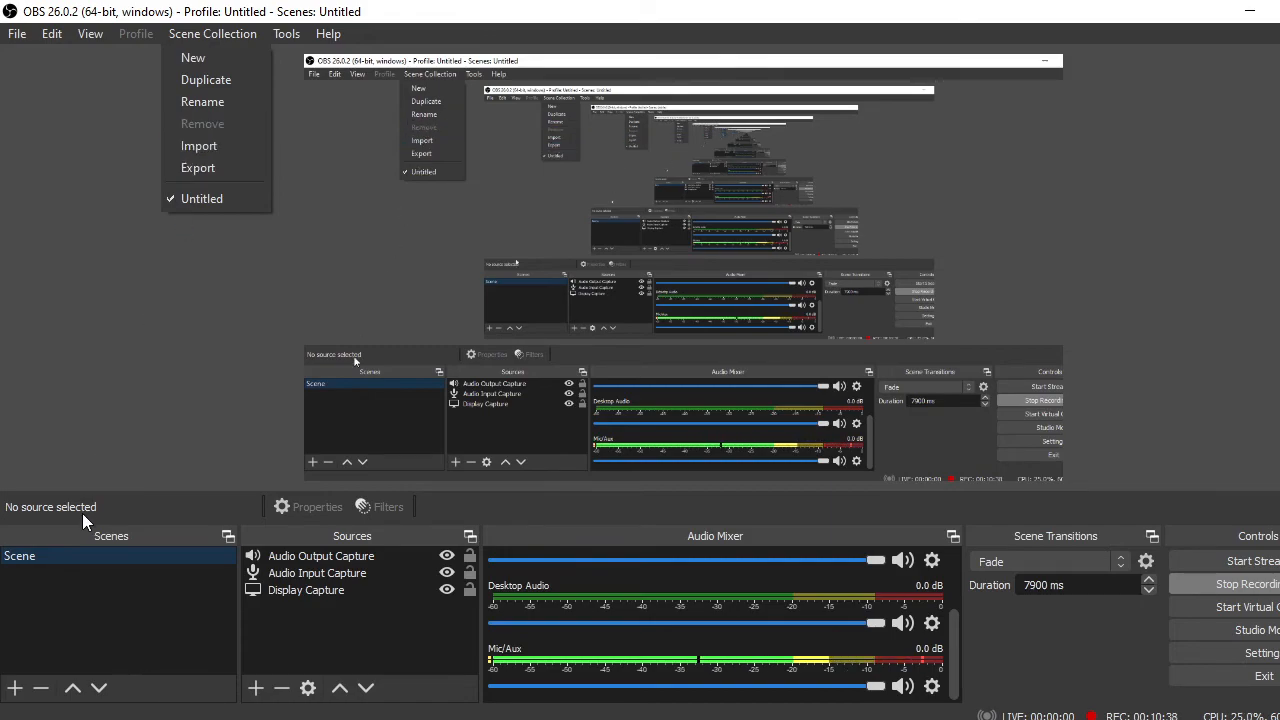
# Review the available tools and help resources, including log files and crash reports, and dismiss the list without choosing anything
pyautogui.moveTo(293, 33)
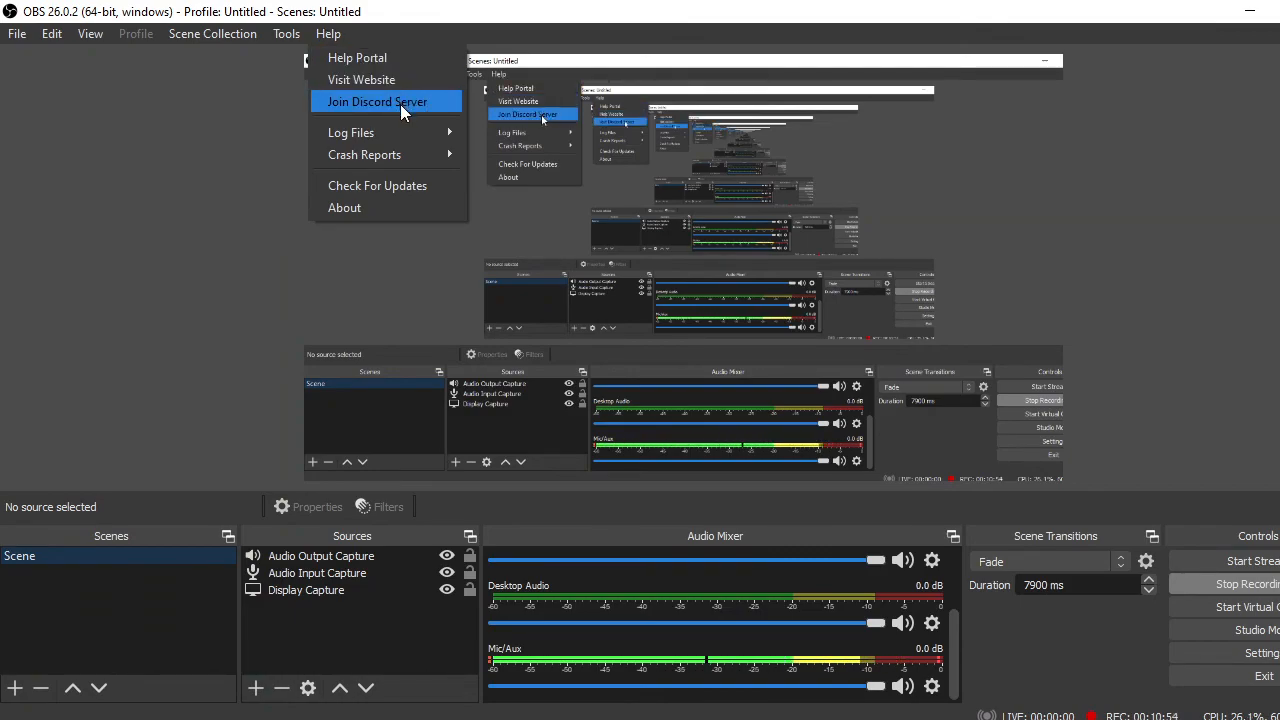
pyautogui.moveTo(423, 136)
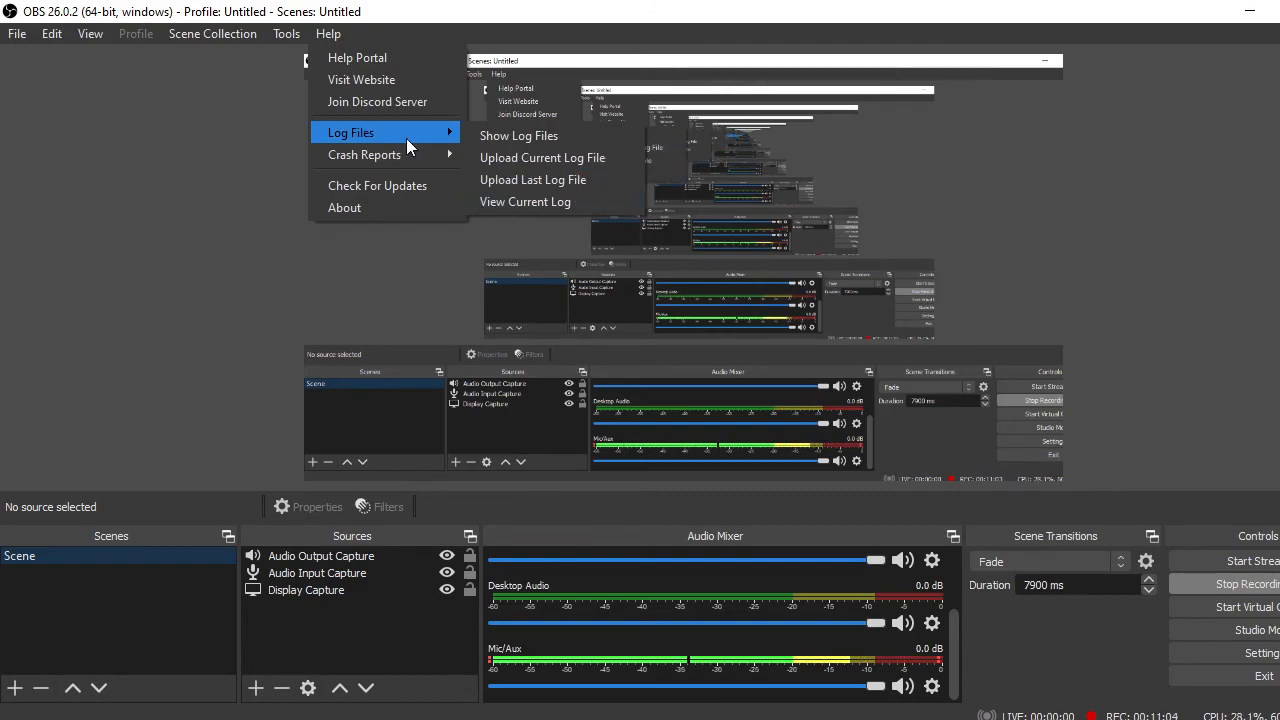
pyautogui.moveTo(395, 155)
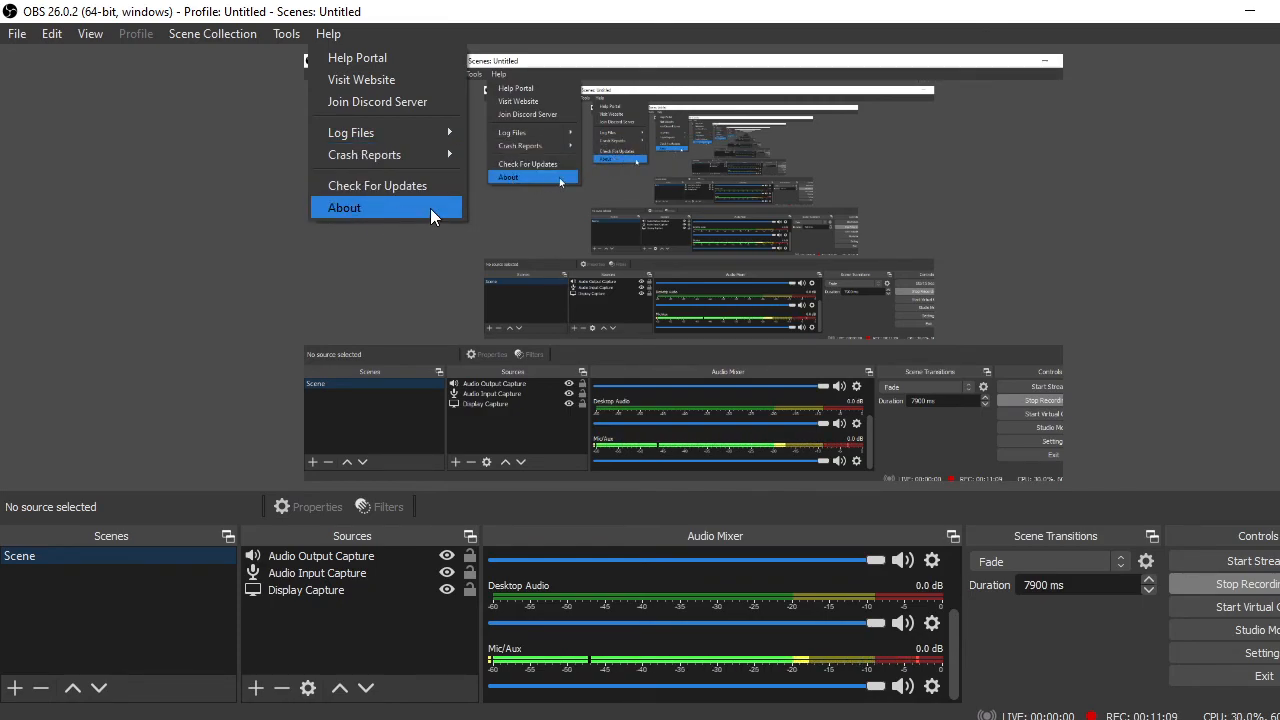
pyautogui.click(244, 256)
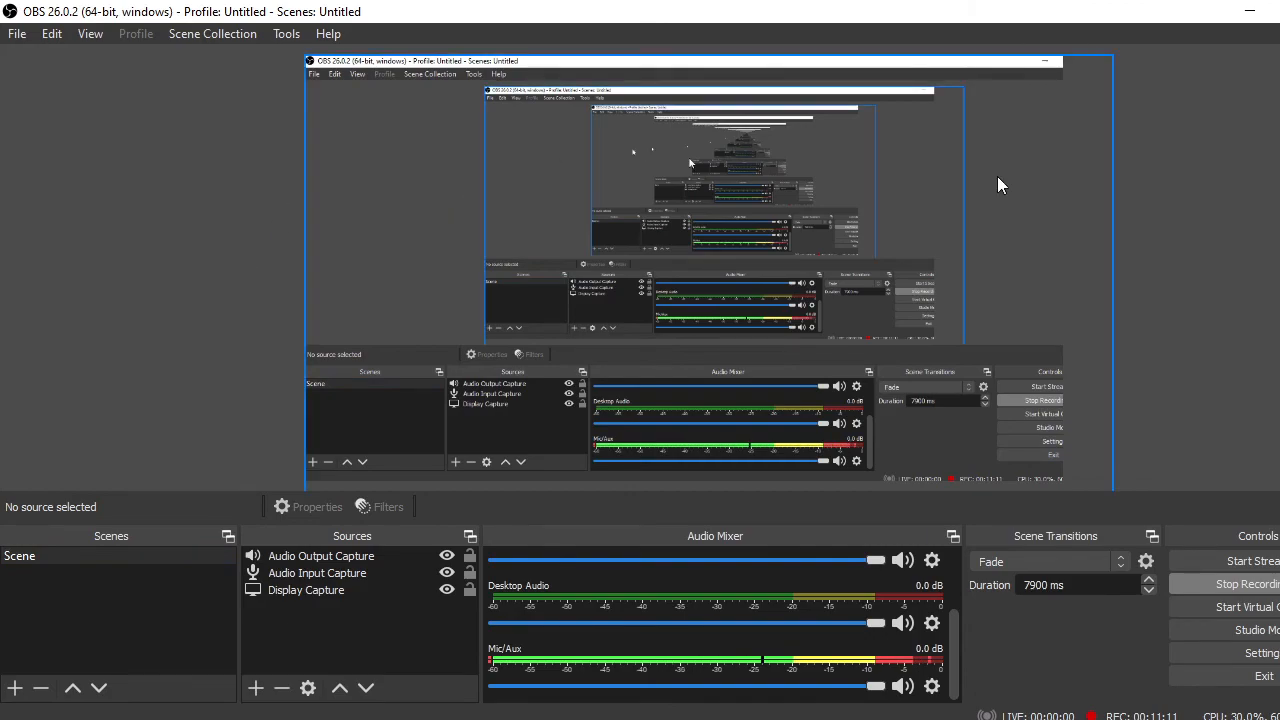